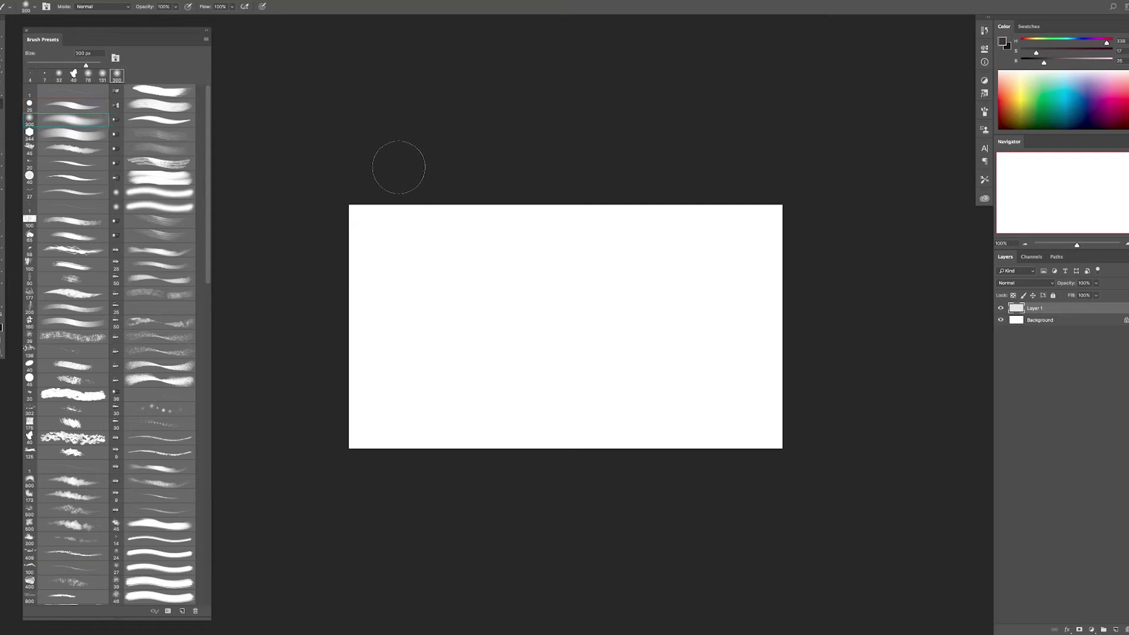
- Paint broad soft grey-white strokes, then darken the lower canvas with green and blue
{"action": "left_click_drag", "start_coordinate": [365, 406], "coordinate": [806, 398]}
{"action": "left_click_drag", "start_coordinate": [411, 329], "coordinate": [735, 247]}
{"action": "left_click_drag", "start_coordinate": [365, 376], "coordinate": [765, 364]}
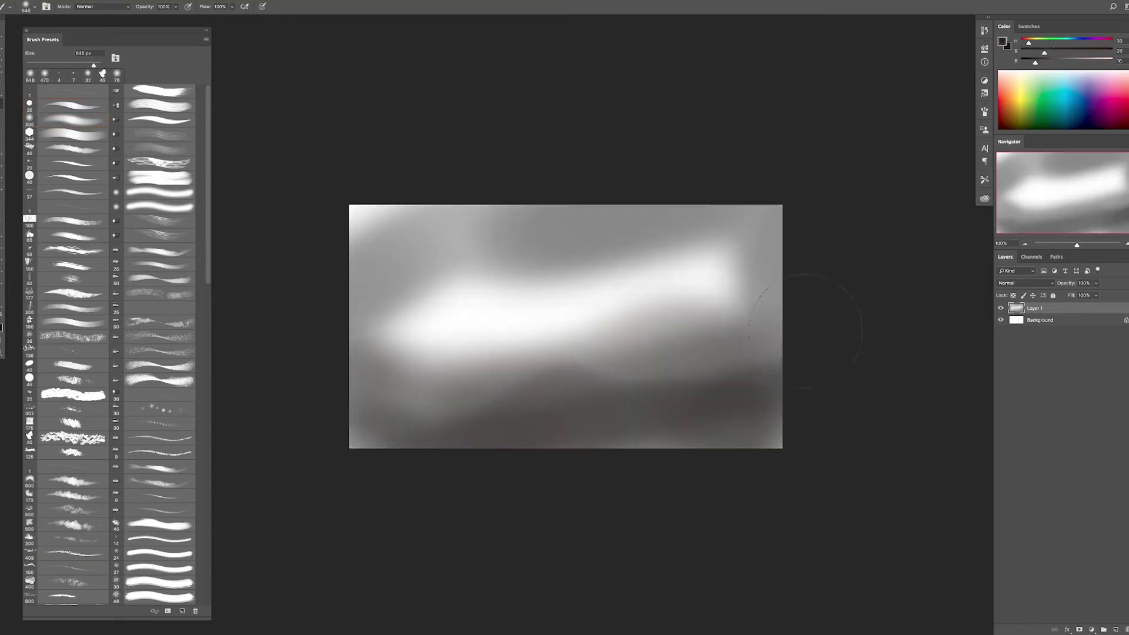
{"action": "left_click_drag", "start_coordinate": [411, 353], "coordinate": [706, 276]}
{"action": "mouse_move", "coordinate": [406, 447]}
{"action": "left_mouse_down"}
{"action": "mouse_move", "coordinate": [782, 441]}
{"action": "mouse_move", "coordinate": [365, 353]}
{"action": "left_mouse_up"}
{"action": "left_click_drag", "start_coordinate": [365, 294], "coordinate": [488, 306]}
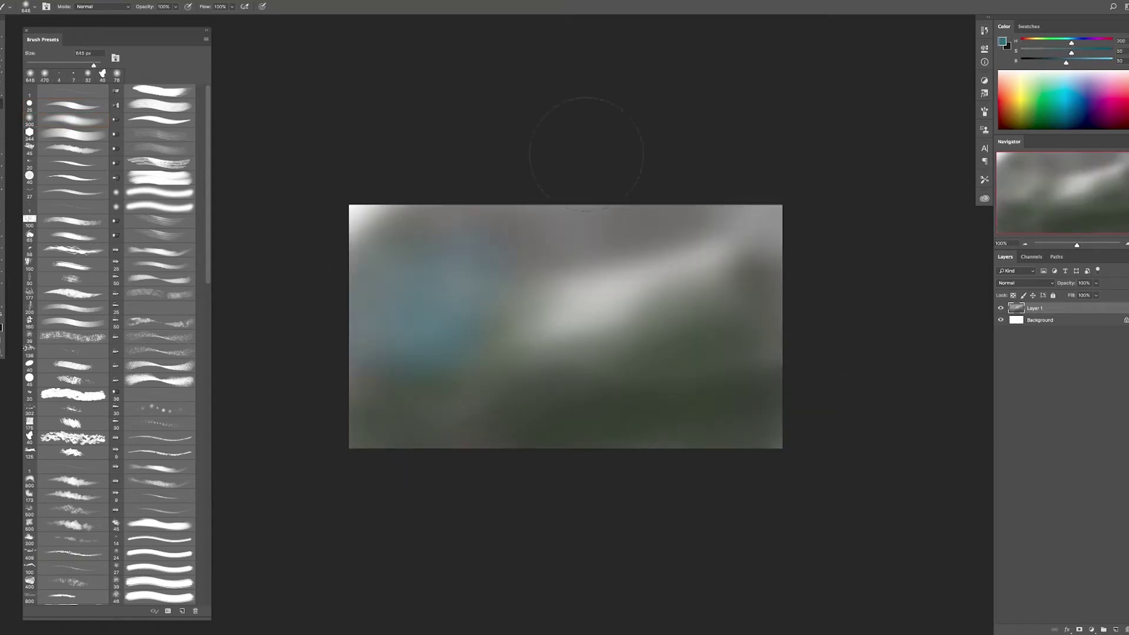
- Add blue sky tones and blend the mist, then darken the top blue-grey on a new layer
{"action": "left_click_drag", "start_coordinate": [764, 236], "coordinate": [353, 264]}
{"action": "left_click_drag", "start_coordinate": [362, 371], "coordinate": [559, 271]}
{"action": "left_click_drag", "start_coordinate": [765, 224], "coordinate": [382, 376]}
{"action": "left_click_drag", "start_coordinate": [365, 223], "coordinate": [479, 227]}
{"action": "left_click_drag", "start_coordinate": [1053, 63], "coordinate": [1029, 66]}
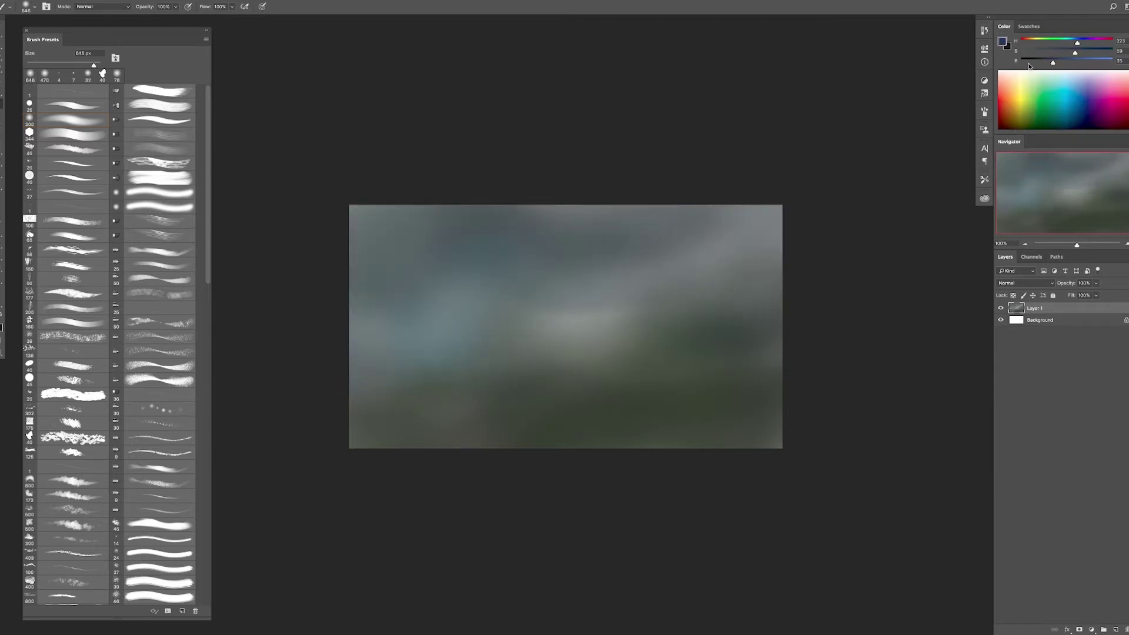
{"action": "key", "text": "ctrl+shift+alt+n"}
{"action": "left_click_drag", "start_coordinate": [365, 283], "coordinate": [764, 247]}
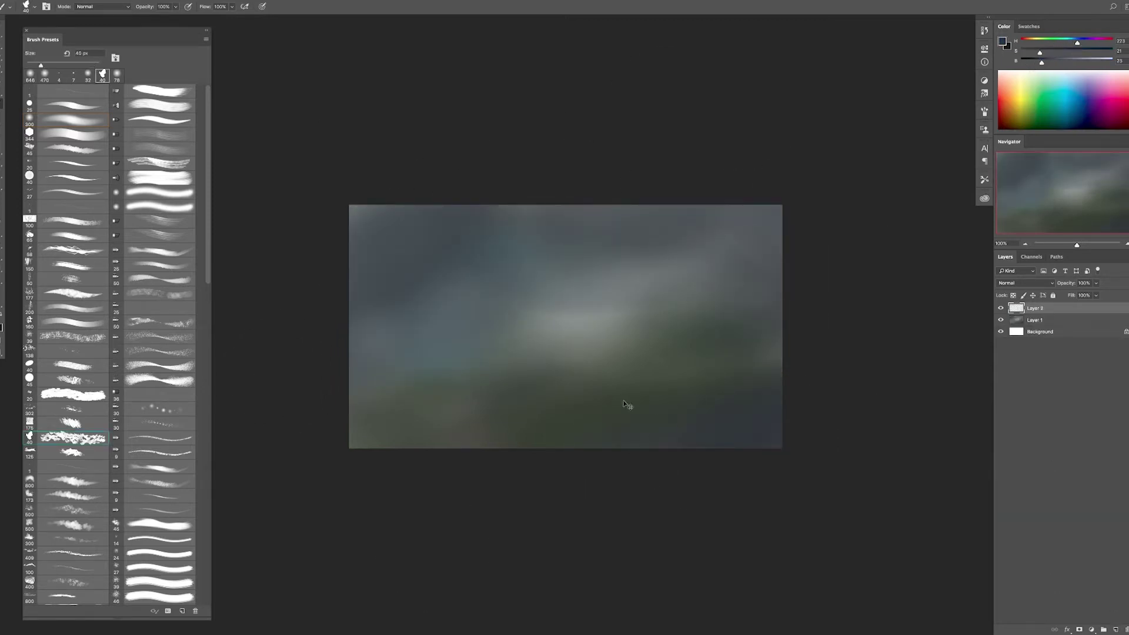
- Paint dark leafy foliage across the lower canvas and lower right
{"action": "mouse_move", "coordinate": [506, 389]}
{"action": "left_mouse_down"}
{"action": "mouse_move", "coordinate": [747, 394]}
{"action": "mouse_move", "coordinate": [635, 441]}
{"action": "left_mouse_up"}
{"action": "mouse_move", "coordinate": [759, 423]}
{"action": "left_mouse_down"}
{"action": "mouse_move", "coordinate": [701, 458]}
{"action": "mouse_move", "coordinate": [759, 406]}
{"action": "left_mouse_up"}
{"action": "left_click_drag", "start_coordinate": [735, 364], "coordinate": [520, 455]}
{"action": "left_click_drag", "start_coordinate": [655, 425], "coordinate": [759, 424]}
- Paint soft mist and a brownish haze over the foliage, then mirror the canvas to check
{"action": "key", "text": "comma"}
{"action": "key", "text": "comma"}
{"action": "left_click_drag", "start_coordinate": [647, 336], "coordinate": [519, 393]}
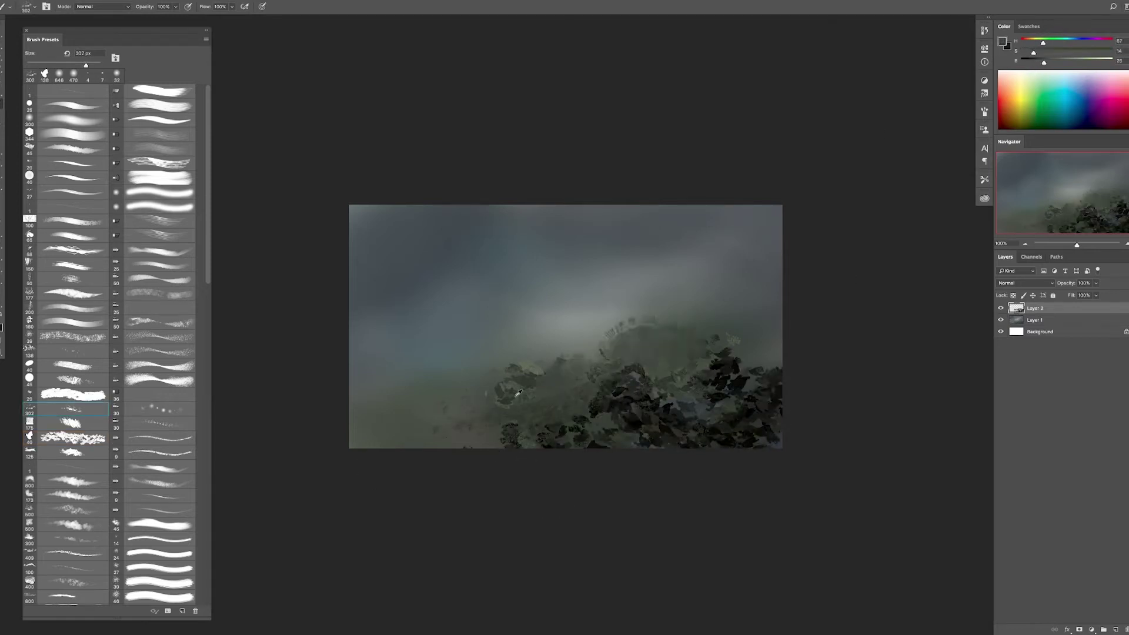
{"action": "left_click_drag", "start_coordinate": [647, 365], "coordinate": [758, 341]}
{"action": "left_click", "coordinate": [612, 406], "text": "alt"}
{"action": "left_click_drag", "start_coordinate": [494, 423], "coordinate": [635, 406]}
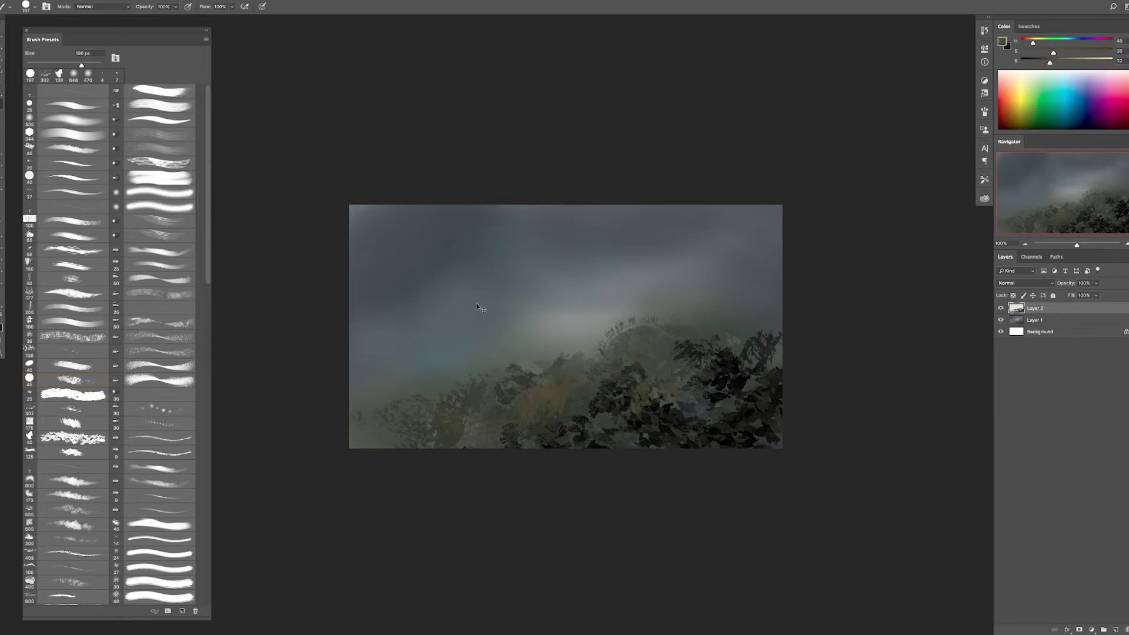
{"action": "key", "text": "ctrl+shift+h"}
- Darken the scene on a Multiply layer and lighten the haze with soft strokes
{"action": "left_click", "coordinate": [1023, 284]}
{"action": "left_click", "coordinate": [1018, 310]}
{"action": "mouse_move", "coordinate": [517, 284]}
{"action": "left_mouse_down"}
{"action": "mouse_move", "coordinate": [433, 259]}
{"action": "mouse_move", "coordinate": [647, 412]}
{"action": "left_mouse_up"}
{"action": "left_click_drag", "start_coordinate": [764, 306], "coordinate": [676, 406]}
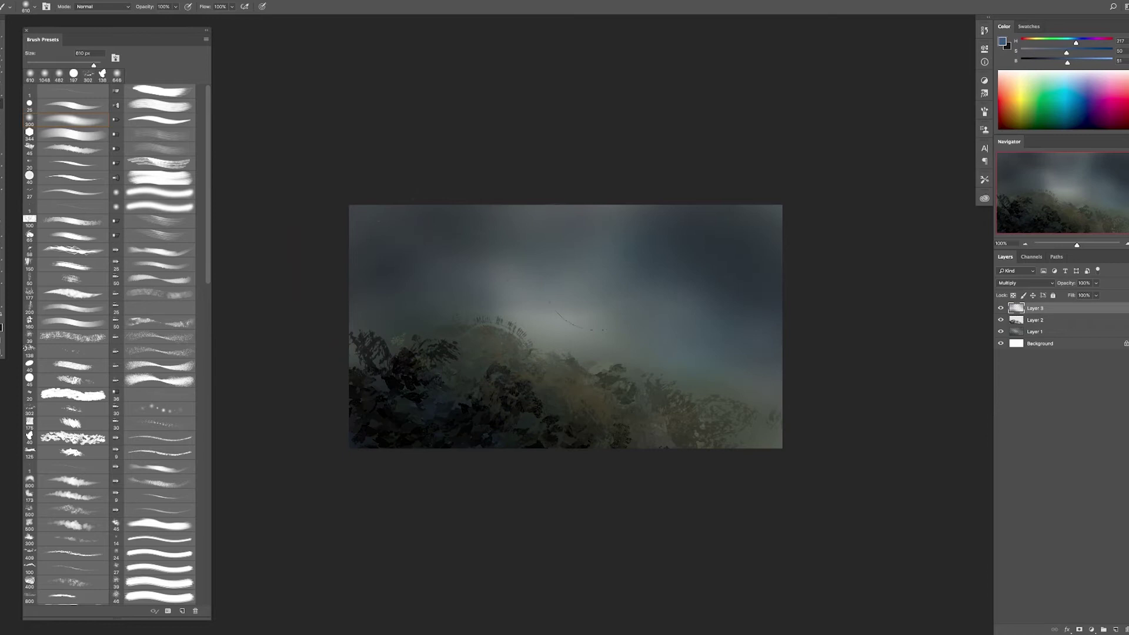
- Add a Color Dodge layer for the glow and another layer with a large textured brush
{"action": "key", "text": "ctrl+shift+alt+n"}
{"action": "left_click", "coordinate": [1027, 284]}
{"action": "left_click", "coordinate": [1018, 324]}
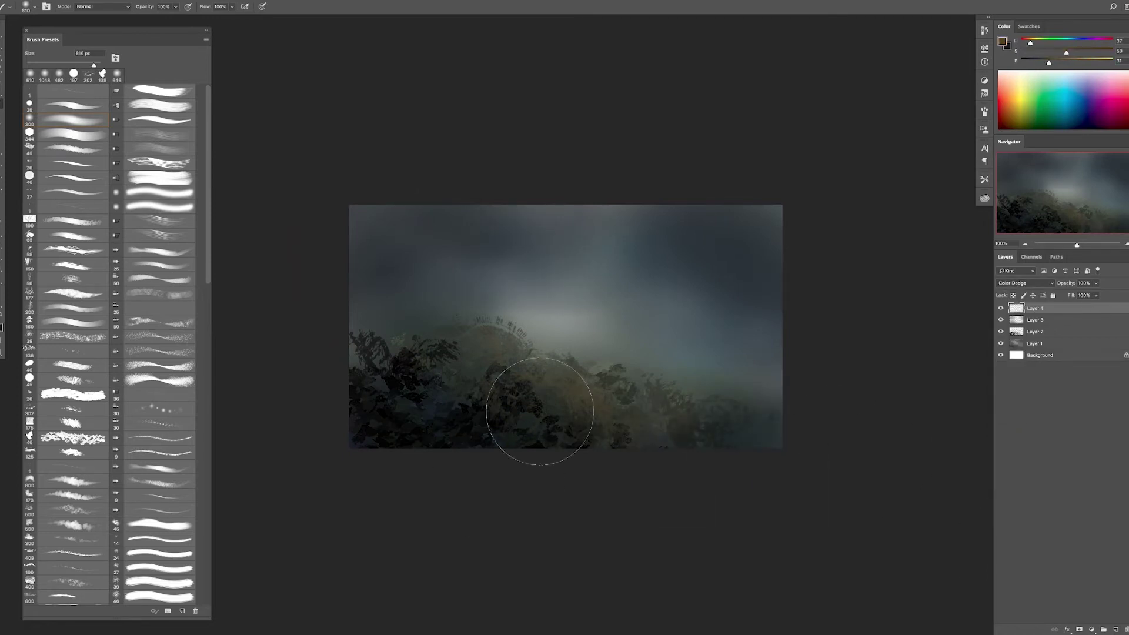
{"action": "key", "text": "h"}
{"action": "left_click", "coordinate": [1115, 630]}
{"action": "scroll", "coordinate": [118, 412], "scroll_direction": "down", "scroll_amount": 10}
{"action": "left_click", "coordinate": [116, 473]}
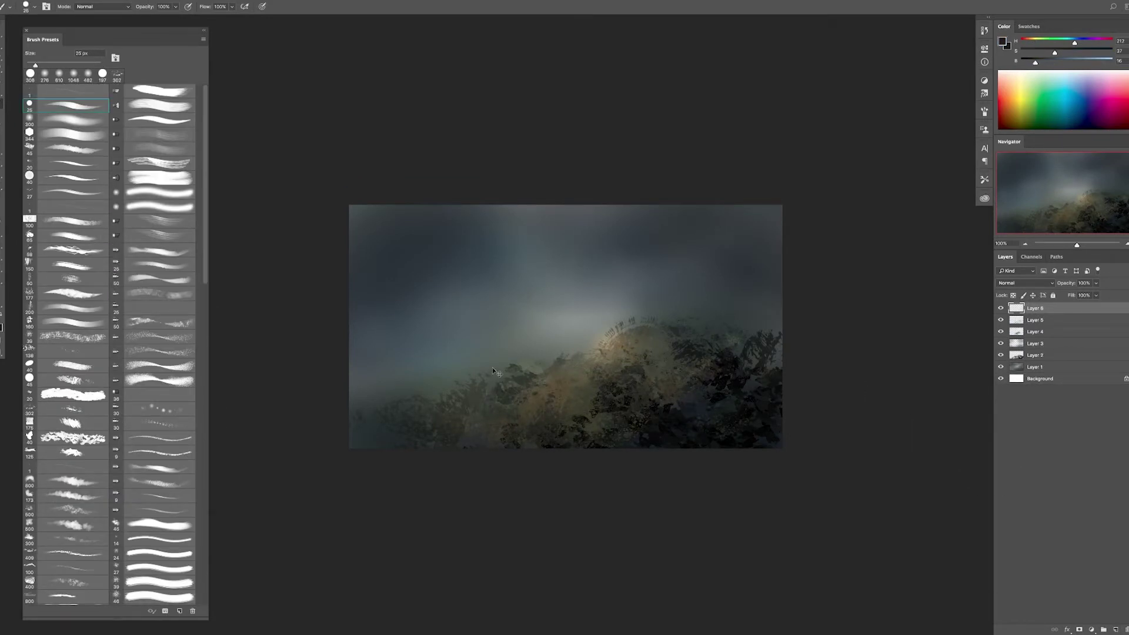
- Paint a dark curved mushroom stem with a small round brush
{"action": "left_click_drag", "start_coordinate": [433, 350], "coordinate": [463, 353]}
{"action": "left_click_drag", "start_coordinate": [467, 293], "coordinate": [454, 370]}
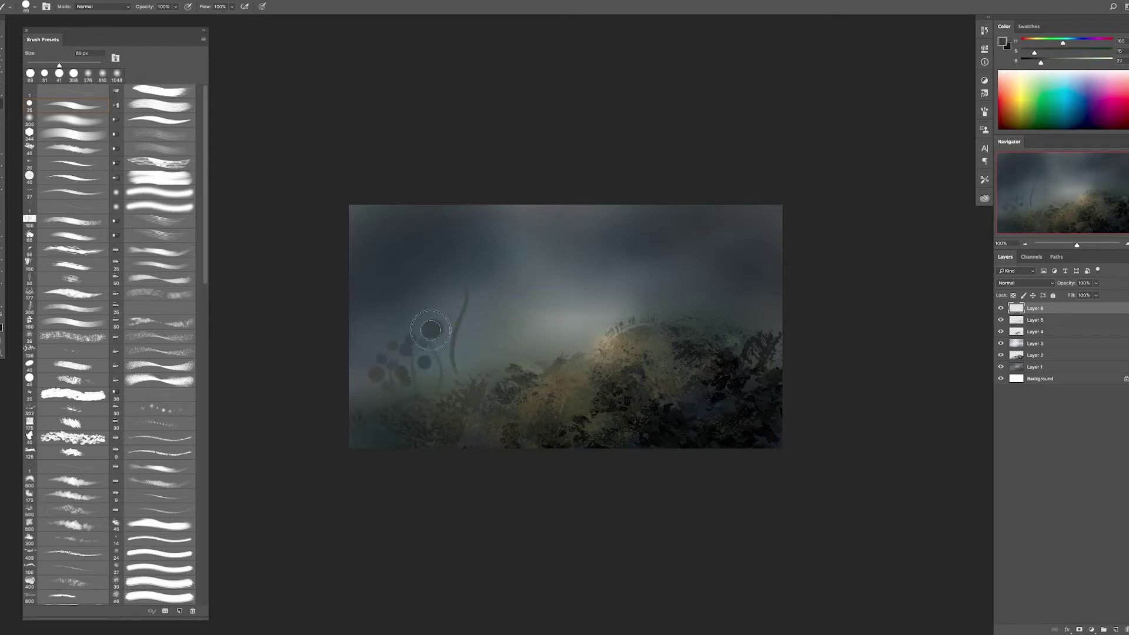
{"action": "left_click_drag", "start_coordinate": [474, 304], "coordinate": [466, 305]}
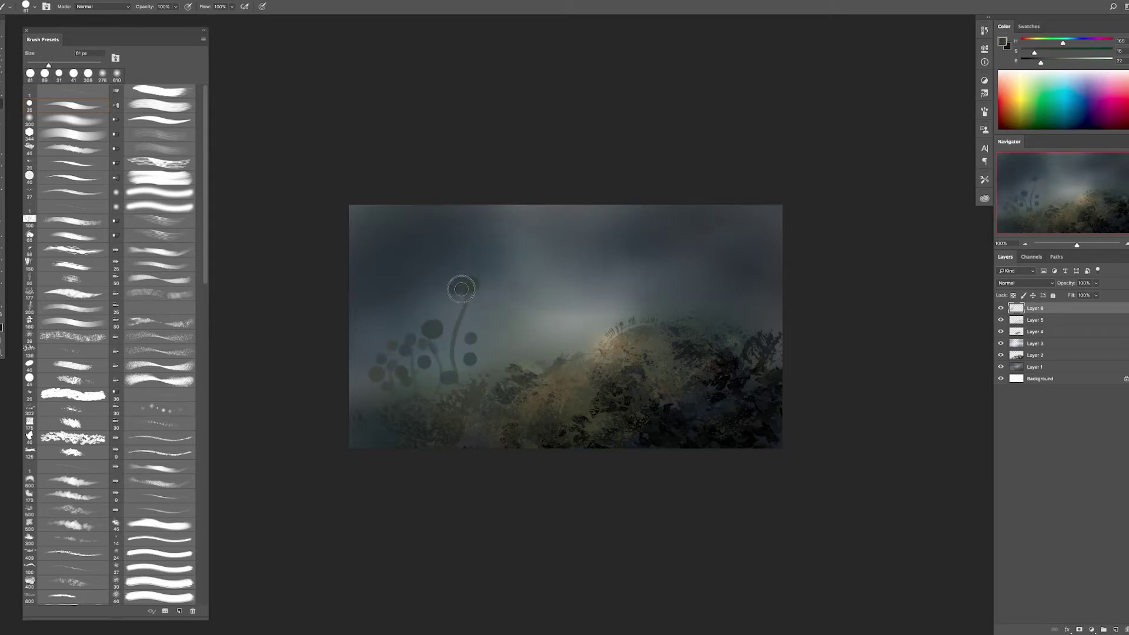
{"action": "left_click_drag", "start_coordinate": [447, 326], "coordinate": [441, 325]}
{"action": "scroll", "coordinate": [520, 303], "scroll_direction": "down", "scroll_amount": 3}
- Mirror the canvas, undo a large dark cap, and dab small dark blobs at the top-left
{"action": "key", "text": "h"}
{"action": "mouse_move", "coordinate": [466, 242]}
{"action": "left_mouse_down"}
{"action": "mouse_move", "coordinate": [497, 242]}
{"action": "mouse_move", "coordinate": [489, 274]}
{"action": "left_mouse_up"}
{"action": "left_click", "coordinate": [477, 253]}
{"action": "key", "text": "h"}
{"action": "key", "text": "h"}
{"action": "key", "text": "ctrl+z"}
{"action": "left_click_drag", "start_coordinate": [419, 297], "coordinate": [434, 302]}
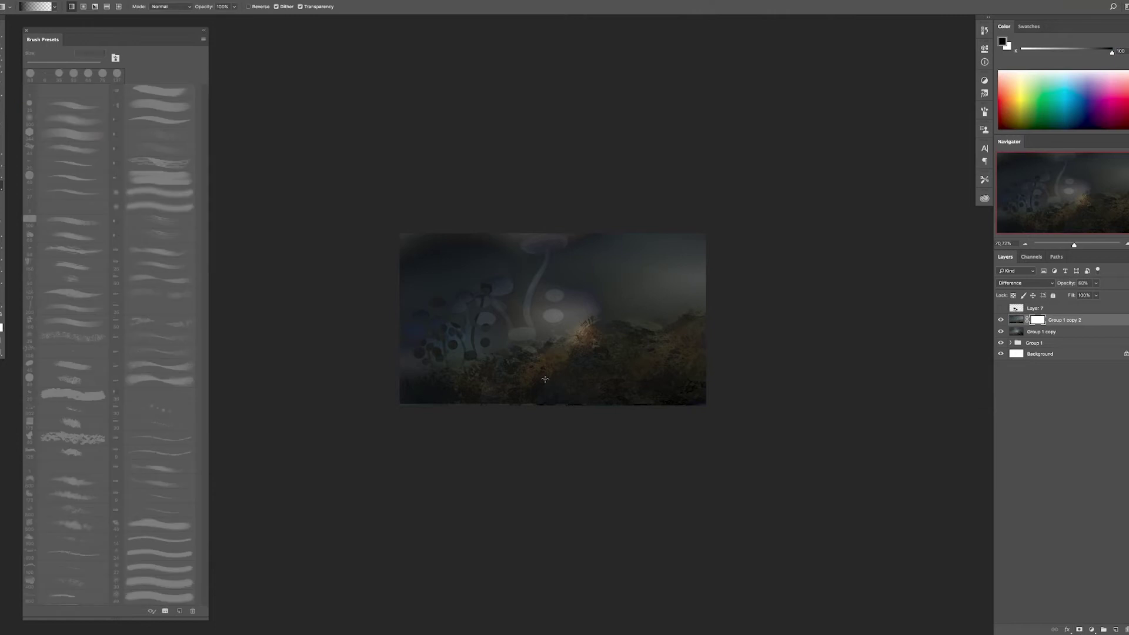
- Soften the light beam, set 67% opacity, and mask in fog over the top and left mushrooms
{"action": "left_click_drag", "start_coordinate": [553, 353], "coordinate": [575, 329]}
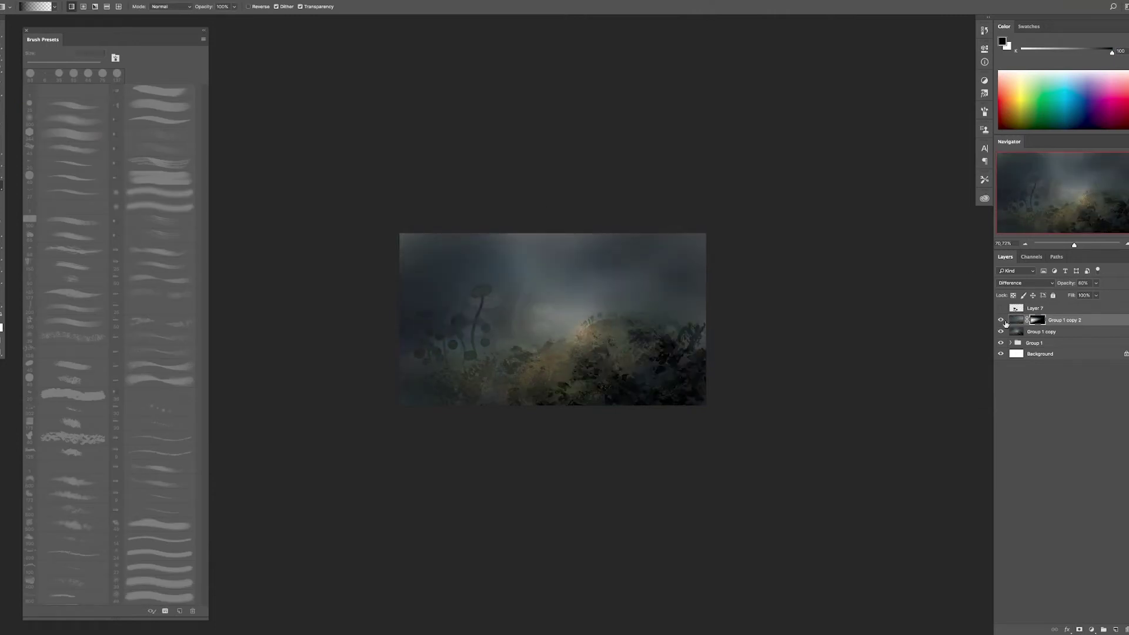
{"action": "left_click_drag", "start_coordinate": [1062, 286], "coordinate": [1056, 286]}
{"action": "left_click", "coordinate": [1080, 629]}
{"action": "key", "text": "b"}
{"action": "mouse_move", "coordinate": [500, 369]}
{"action": "left_mouse_down"}
{"action": "mouse_move", "coordinate": [708, 259]}
{"action": "mouse_move", "coordinate": [580, 307]}
{"action": "left_mouse_up"}
{"action": "left_click_drag", "start_coordinate": [425, 375], "coordinate": [447, 329]}
- Add a masked Multiply copy of Layer 6 and gradient-fade a mask to brighten the upper-right trees
{"action": "left_click", "coordinate": [1011, 355]}
{"action": "left_click_drag", "start_coordinate": [1042, 378], "coordinate": [1033, 318]}
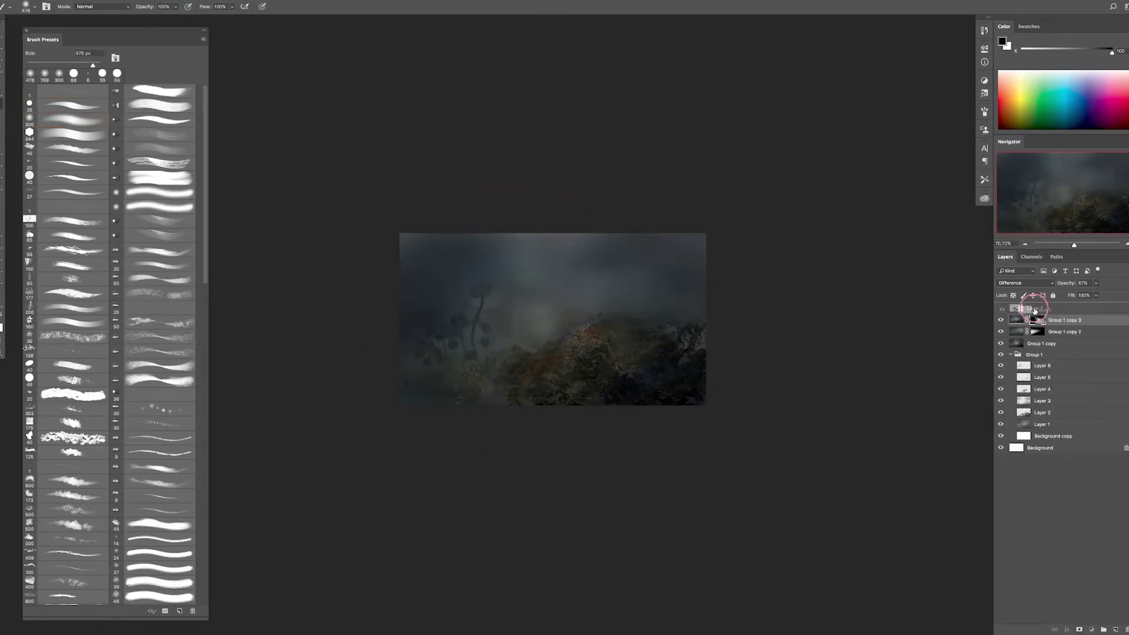
{"action": "left_click", "coordinate": [1025, 283]}
{"action": "left_click", "coordinate": [1017, 306]}
{"action": "left_click", "coordinate": [1080, 630]}
{"action": "key", "text": "g"}
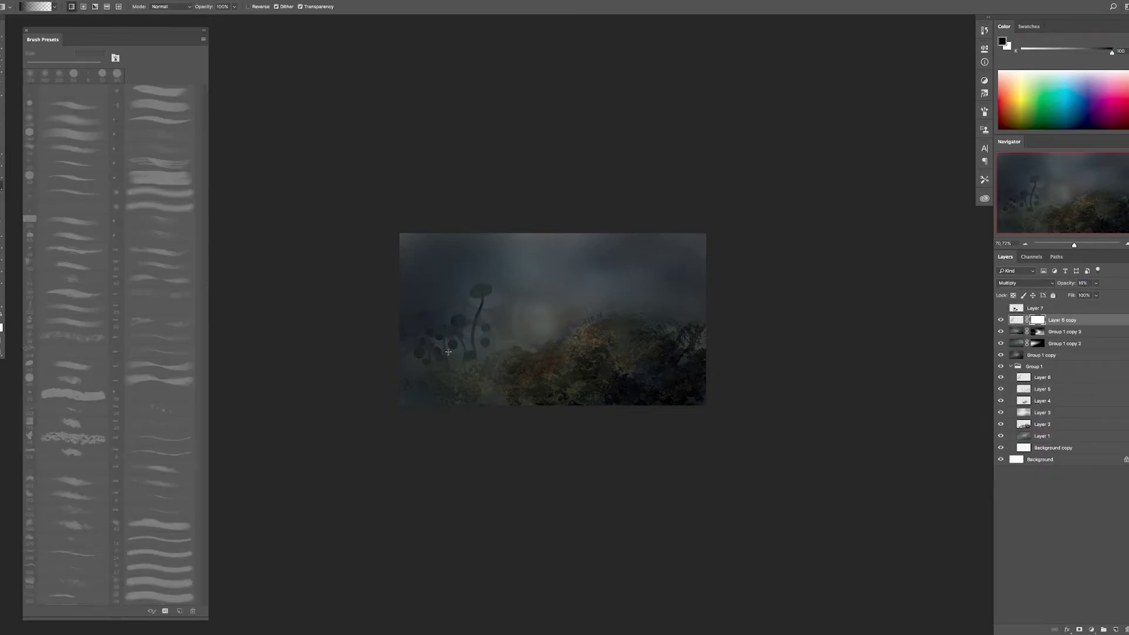
{"action": "left_click", "coordinate": [1065, 331]}
{"action": "left_click_drag", "start_coordinate": [661, 363], "coordinate": [606, 316]}
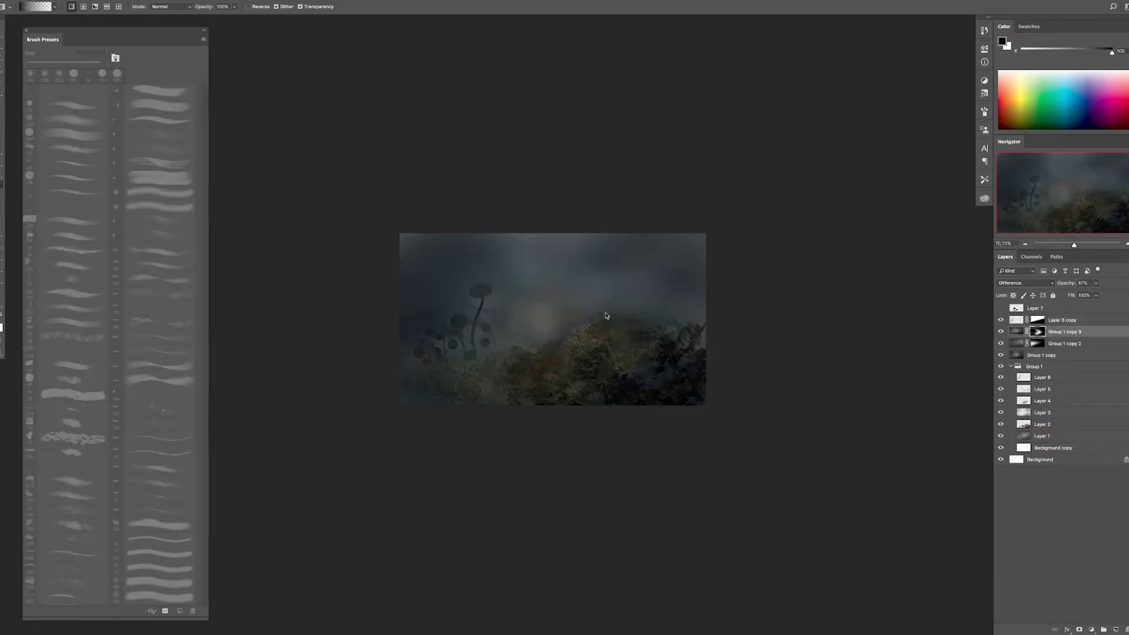
{"action": "key", "text": "ctrl+shift+alt+n"}
{"action": "left_click", "coordinate": [1026, 283]}
- Brighten the lower-middle on a Color Dodge layer and skew a textured layer across the canvas
{"action": "left_click", "coordinate": [1018, 353]}
{"action": "key", "text": "b"}
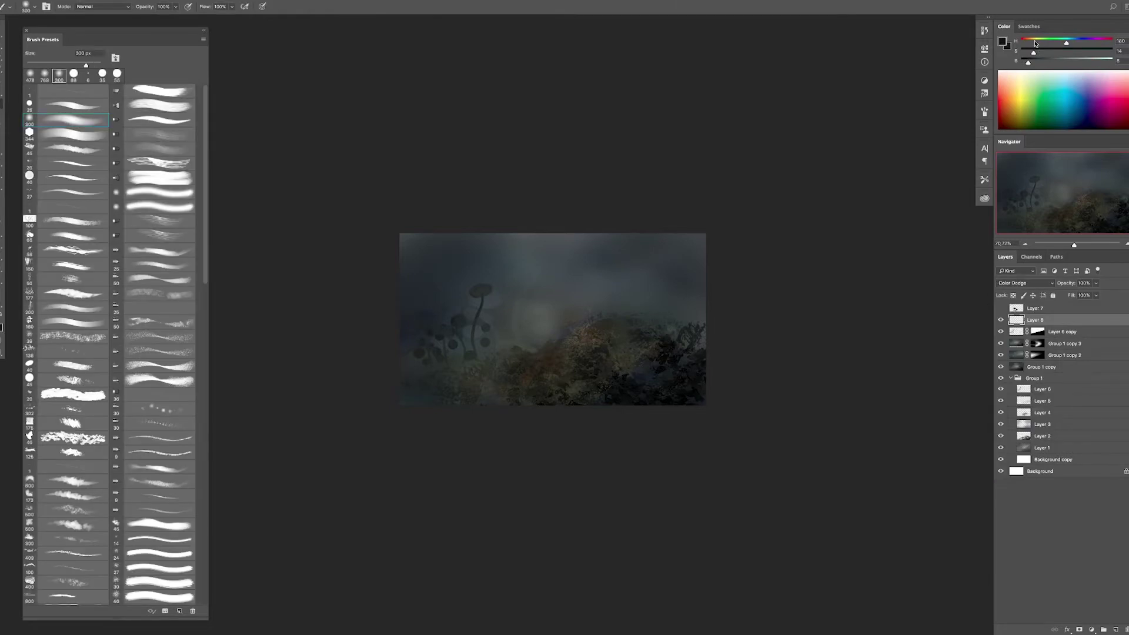
{"action": "mouse_move", "coordinate": [600, 353]}
{"action": "left_mouse_down"}
{"action": "mouse_move", "coordinate": [488, 370]}
{"action": "mouse_move", "coordinate": [658, 335]}
{"action": "left_mouse_up"}
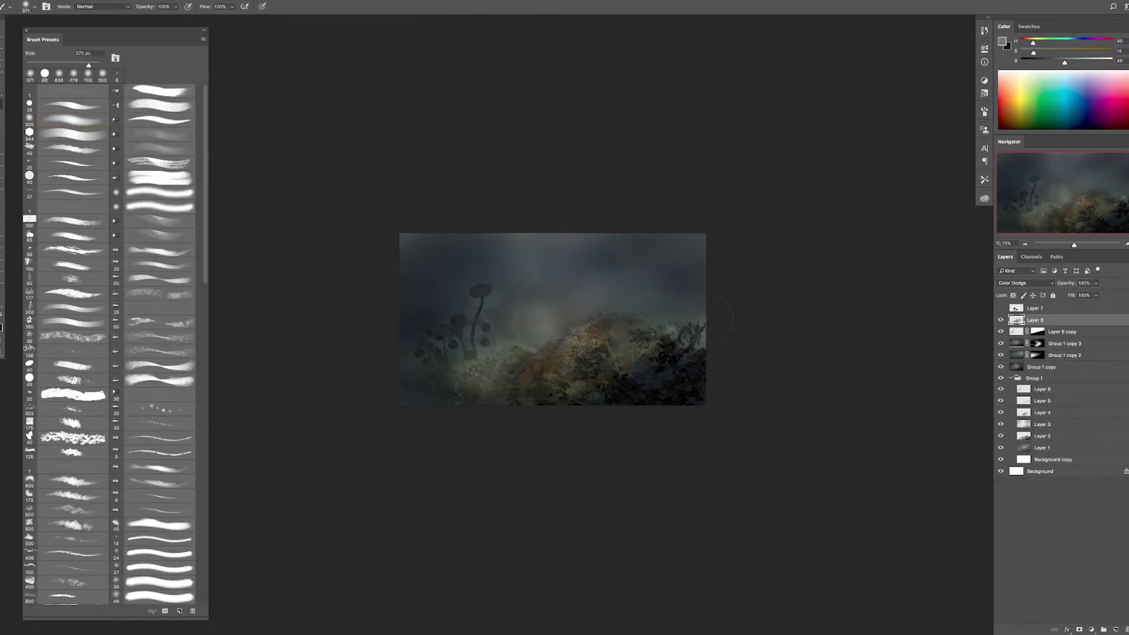
{"action": "key", "text": "ctrl+shift+alt+n"}
{"action": "scroll", "coordinate": [112, 353], "scroll_direction": "down", "scroll_amount": 15}
{"action": "left_click", "coordinate": [158, 424]}
{"action": "key", "text": "ctrl+t"}
{"action": "left_click_drag", "start_coordinate": [658, 399], "coordinate": [875, 427]}
{"action": "key", "text": "Return"}
- On a new Color Dodge layer, paint sampled fog colours along the hill ridge to make it glow
{"action": "key", "text": "ctrl+shift+alt+n"}
{"action": "scroll", "coordinate": [112, 353], "scroll_direction": "up", "scroll_amount": 15}
{"action": "left_click", "coordinate": [569, 377], "text": "alt"}
{"action": "left_click", "coordinate": [521, 326], "text": "alt"}
{"action": "left_click_drag", "start_coordinate": [575, 319], "coordinate": [508, 367]}
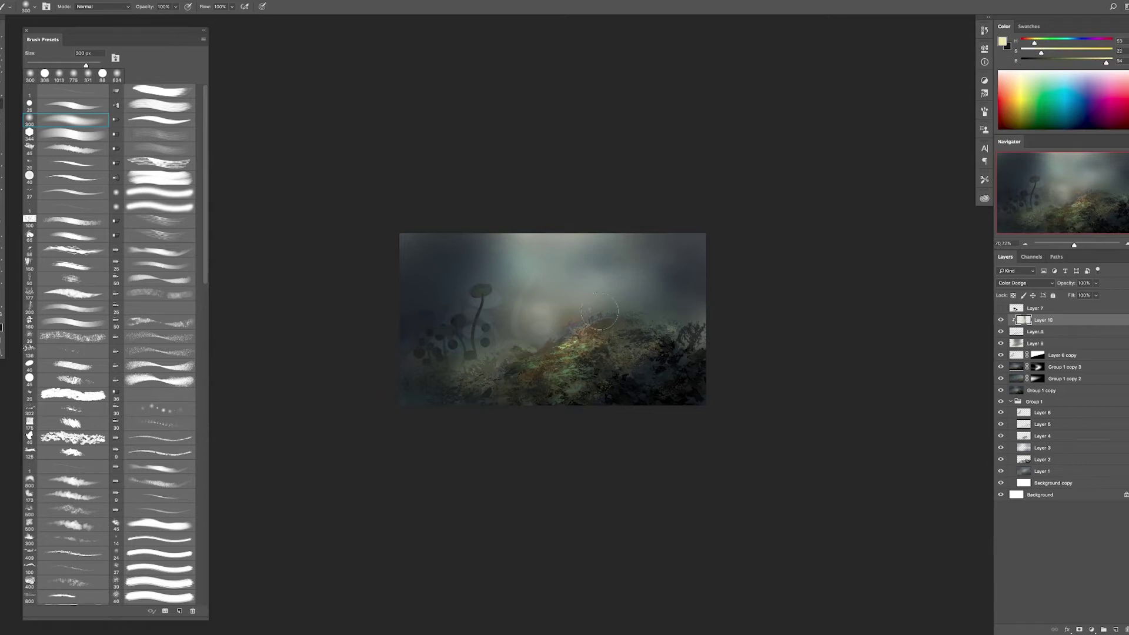
- Compare the mirrored canvas with the Layer 7 mushrooms shown, then hide them
{"action": "key", "text": "ctrl+shift+h"}
{"action": "left_click", "coordinate": [1001, 308]}
{"action": "left_click", "coordinate": [1036, 307]}
{"action": "key", "text": "ctrl+shift+h"}
{"action": "key", "text": "ctrl+shift+h"}
{"action": "key", "text": "ctrl+shift+h"}
{"action": "left_click", "coordinate": [1000, 308]}
{"action": "key", "text": "ctrl+shift+h"}
- Group the painting layers down to Group 1 copy into Group 2
{"action": "left_click", "coordinate": [1036, 391]}
{"action": "left_click", "coordinate": [1036, 320], "text": "shift"}
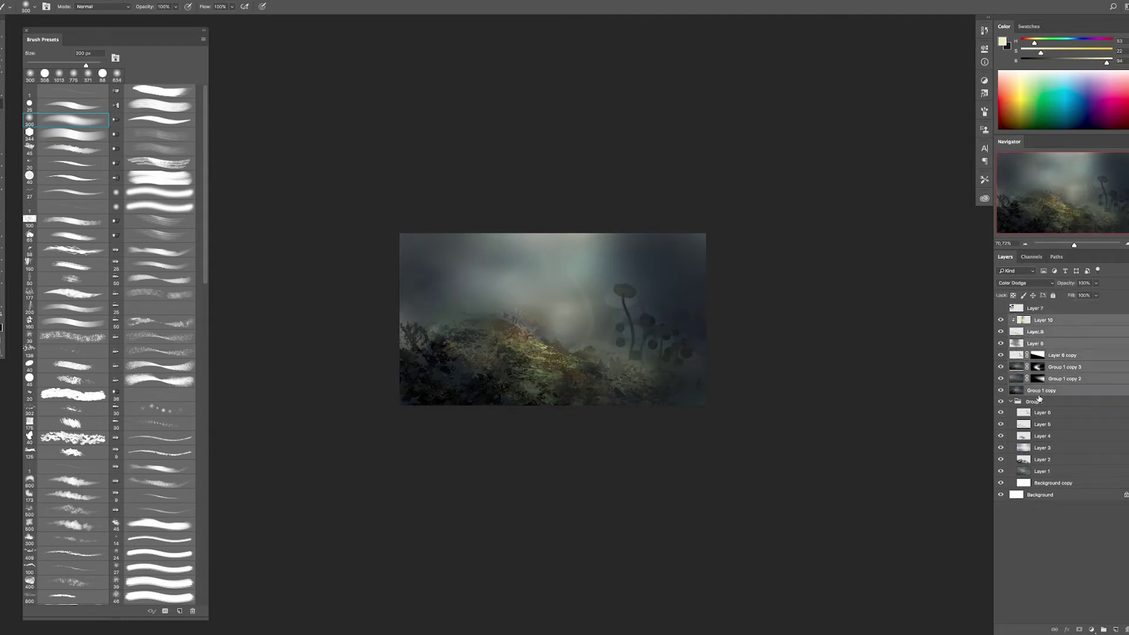
{"action": "key", "text": "ctrl+g"}
- Duplicate Layer 11, set the copy to Difference, and scale it up
{"action": "key", "text": "ctrl+j"}
{"action": "left_click", "coordinate": [1026, 283]}
{"action": "left_click", "coordinate": [1018, 433]}
{"action": "key", "text": "ctrl+t"}
{"action": "left_click_drag", "start_coordinate": [583, 541], "coordinate": [693, 253]}
{"action": "type", "text": "839"}
{"action": "key", "text": "Return"}
- Gradient-mask Layer 11 copy so mushrooms show through, and dab dark blobs onto the mist
{"action": "key", "text": "g"}
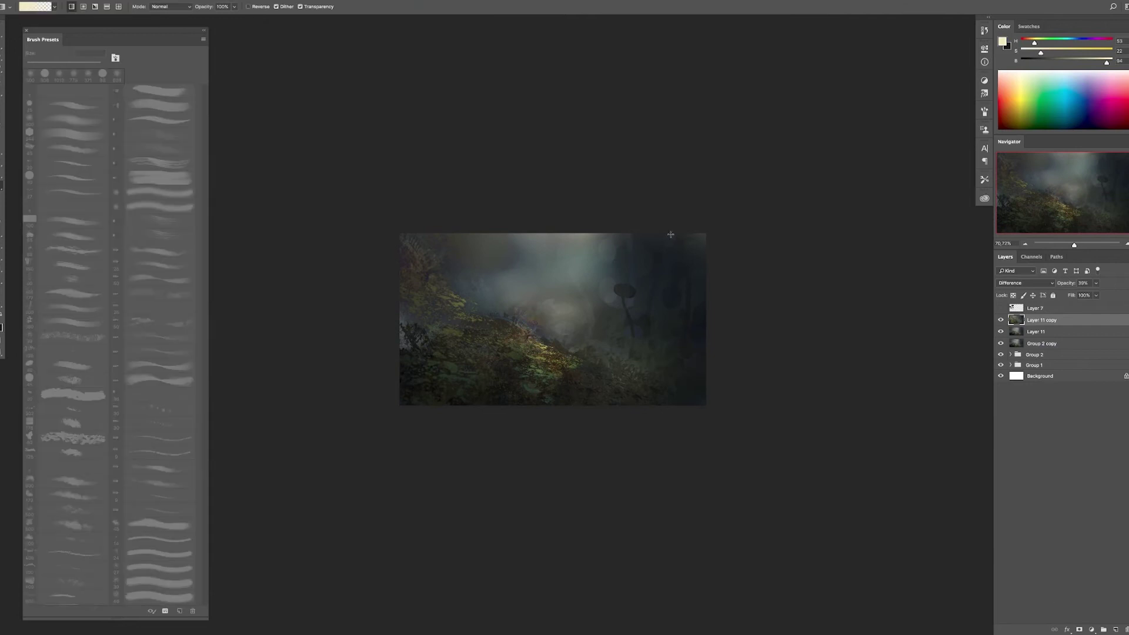
{"action": "left_click", "coordinate": [1080, 629]}
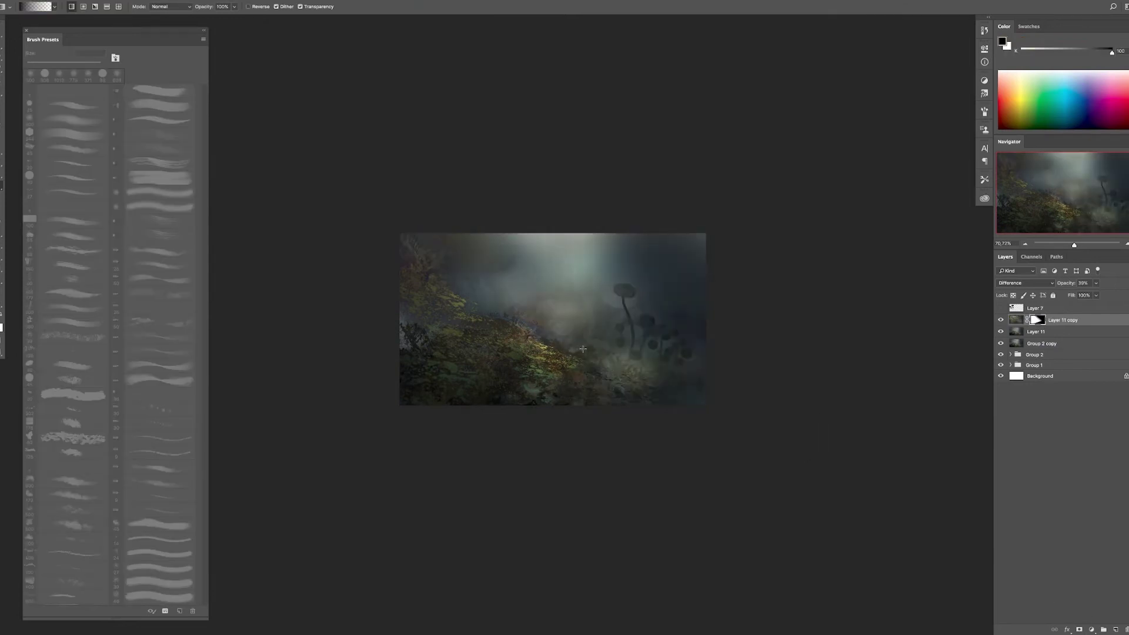
{"action": "left_click_drag", "start_coordinate": [588, 353], "coordinate": [470, 303]}
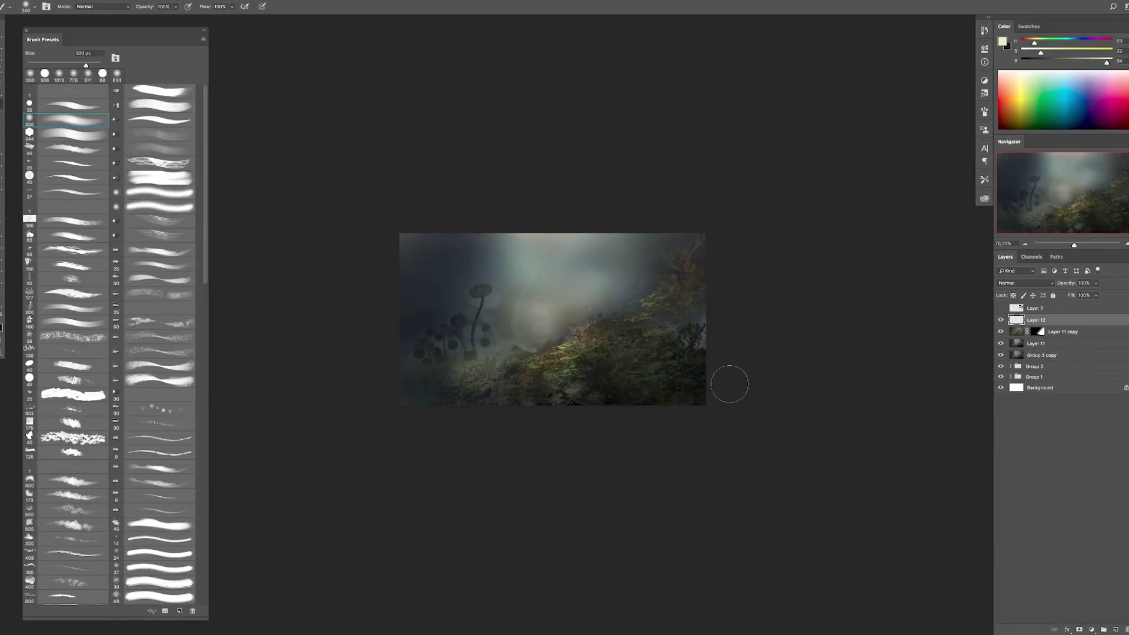
{"action": "right_click", "coordinate": [553, 388]}
{"action": "left_click", "coordinate": [497, 252]}
{"action": "left_click", "coordinate": [517, 281]}
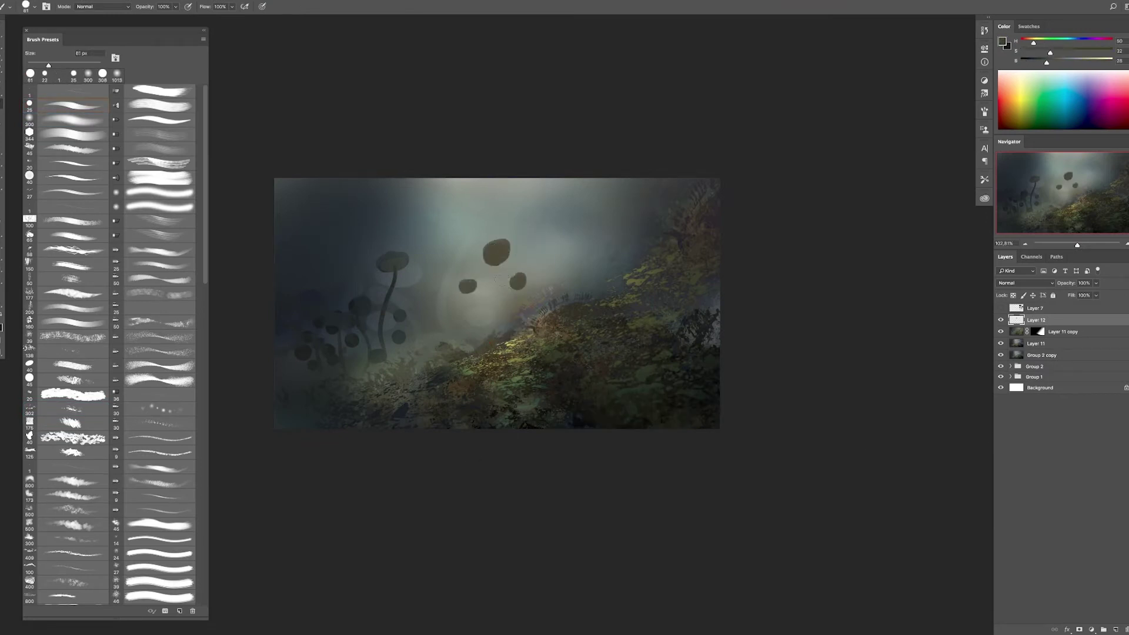
- Paint a tall dark curved mushroom stem with a cap, then duplicate the silhouette layer
{"action": "key", "text": "b"}
{"action": "left_click_drag", "start_coordinate": [470, 353], "coordinate": [465, 221]}
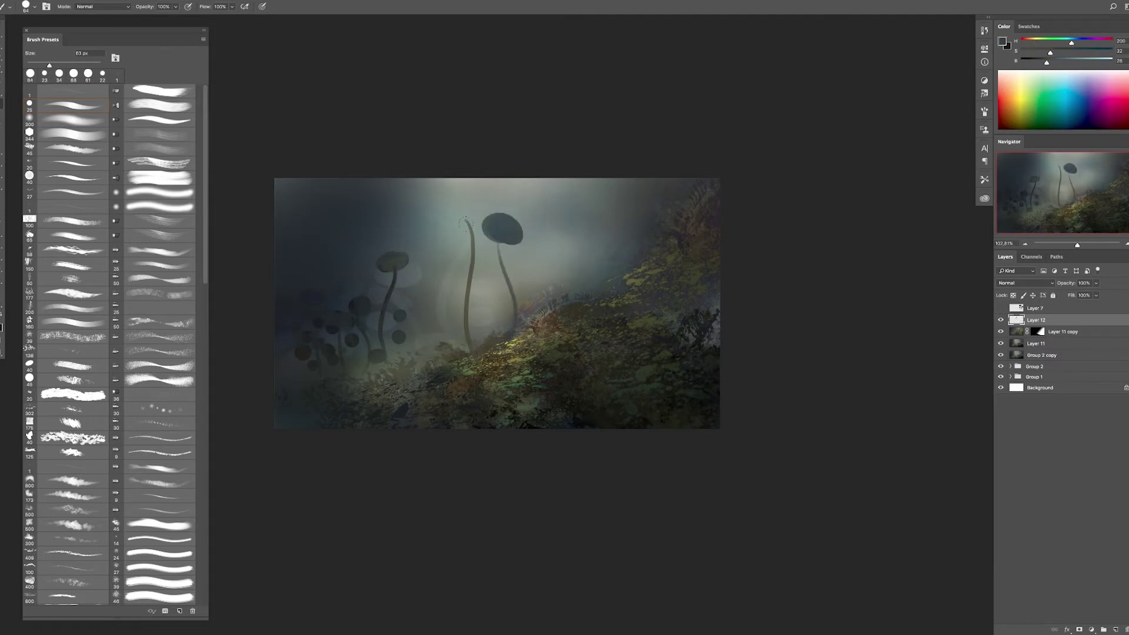
{"action": "left_click", "coordinate": [465, 267]}
{"action": "left_click_drag", "start_coordinate": [477, 265], "coordinate": [461, 323]}
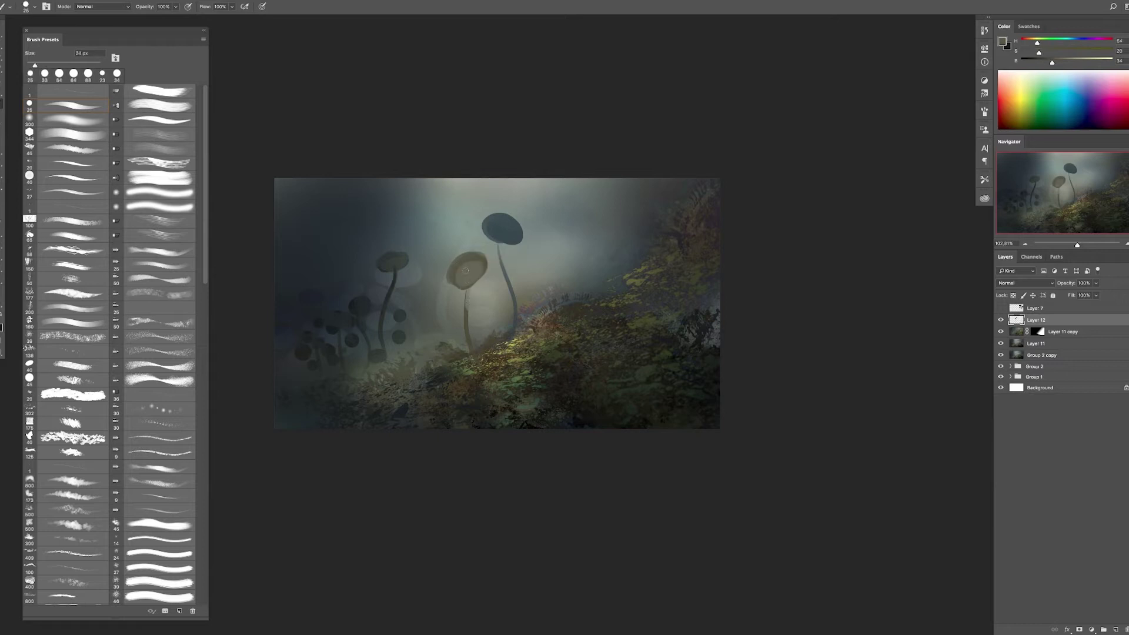
{"action": "key", "text": "ctrl+j"}
{"action": "key", "text": "ctrl+t"}
{"action": "key", "text": "Return"}
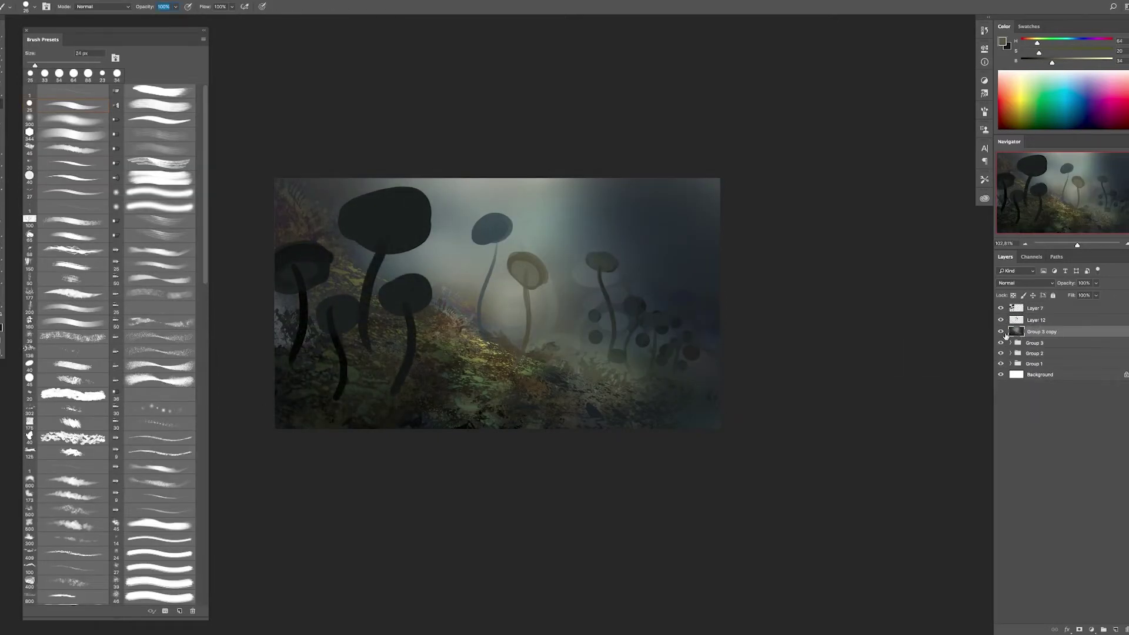
- Duplicate the painting layer, clip it, and enlarge the copy to cover the canvas
{"action": "key", "text": "ctrl+j"}
{"action": "key", "text": "ctrl+shift+bracketright"}
{"action": "key", "text": "ctrl+alt+g"}
{"action": "key", "text": "ctrl+t"}
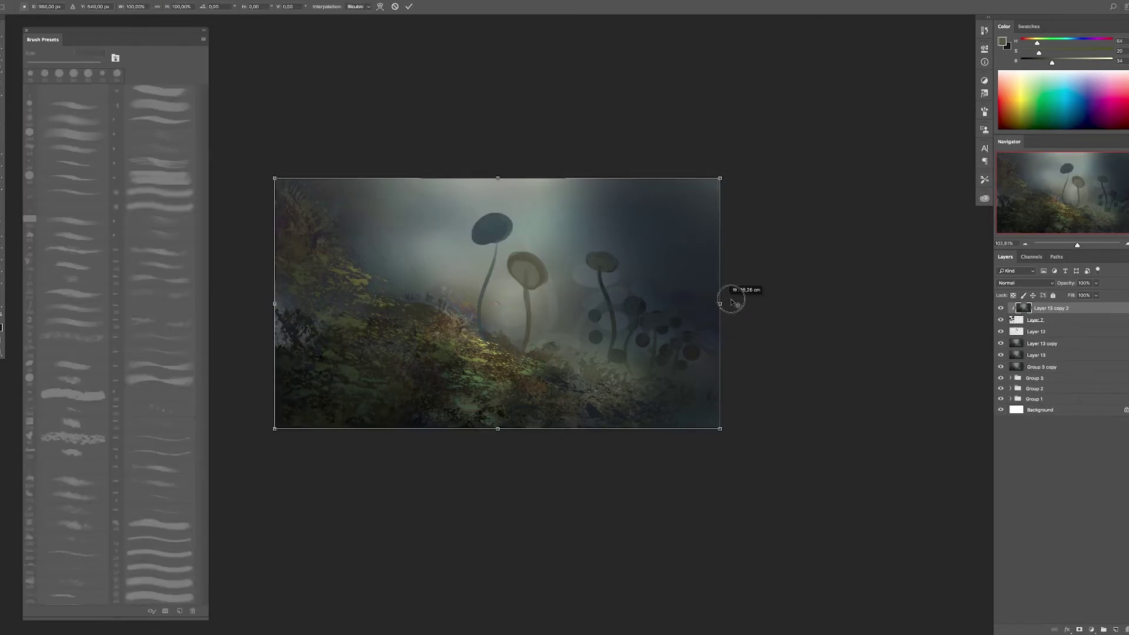
{"action": "left_click_drag", "start_coordinate": [720, 303], "coordinate": [792, 335]}
{"action": "key", "text": "Return"}
{"action": "key", "text": "b"}
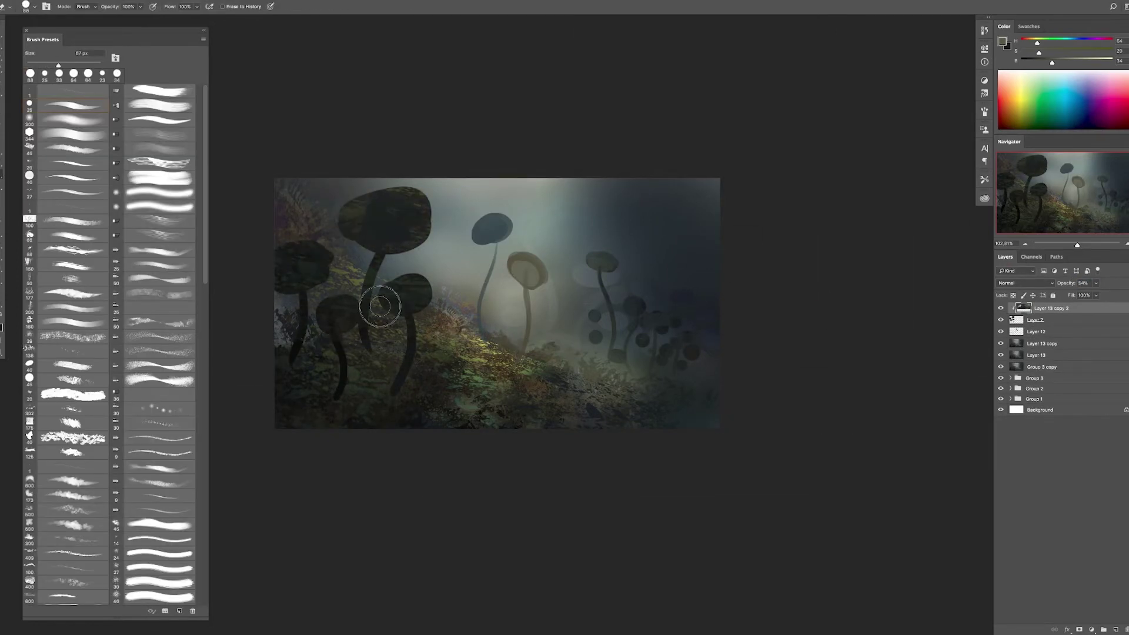
- Add a new layer, merge the visible layers, and duplicate the merged result
{"action": "left_click", "coordinate": [1116, 630]}
{"action": "key", "text": "b"}
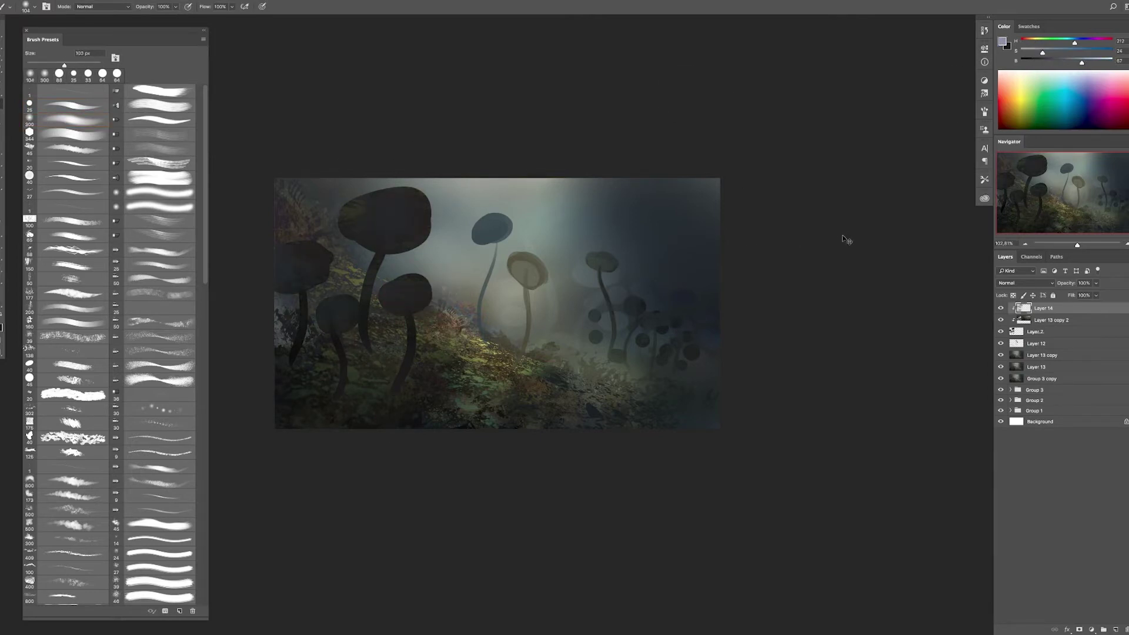
{"action": "key", "text": "ctrl+e"}
{"action": "key", "text": "ctrl+j"}
{"action": "key", "text": "ctrl+t"}
{"action": "key", "text": "Return"}
{"action": "key", "text": "ctrl+t"}
- Set the copy to Difference at 54% and shrink it into a mushroom cluster high on the slope
{"action": "left_click", "coordinate": [1027, 283]}
{"action": "left_click", "coordinate": [1012, 312]}
{"action": "mouse_move", "coordinate": [629, 412]}
{"action": "left_mouse_down"}
{"action": "mouse_move", "coordinate": [682, 286]}
{"action": "mouse_move", "coordinate": [412, 362]}
{"action": "left_mouse_up"}
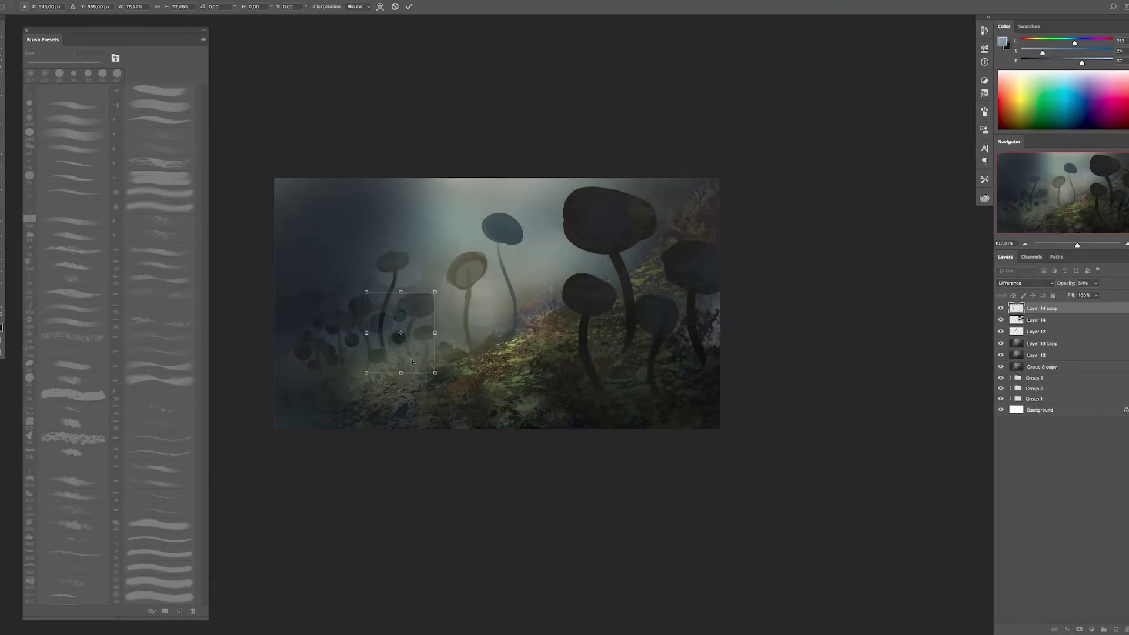
{"action": "key", "text": "Return"}
{"action": "key", "text": "b"}
{"action": "left_click", "coordinate": [649, 201]}
{"action": "key", "text": "ctrl+shift+alt+n"}
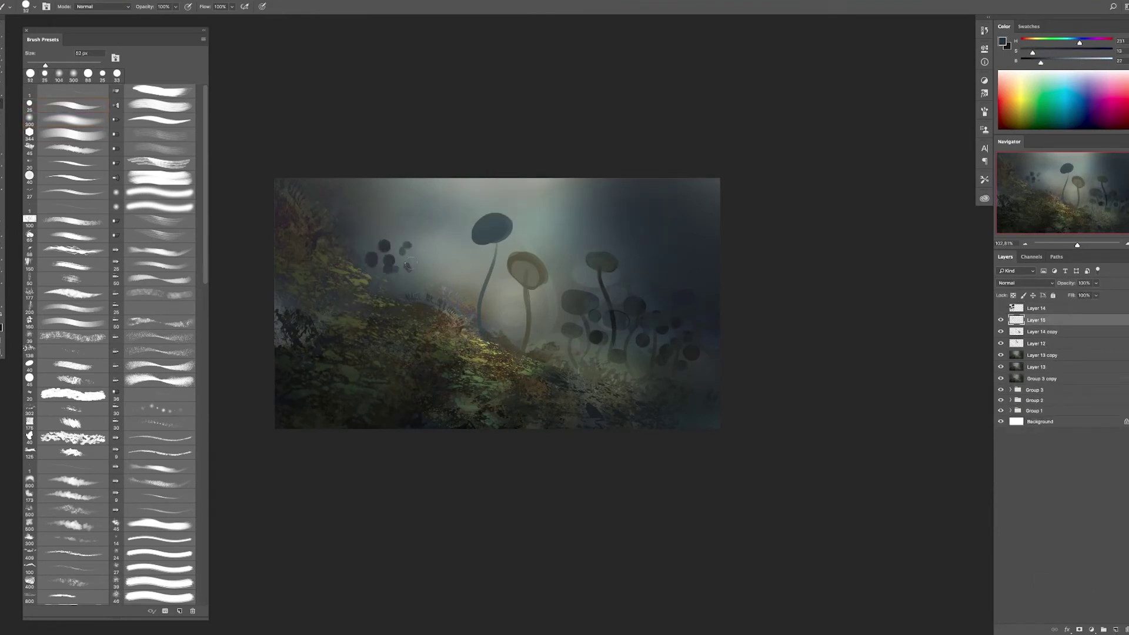
- Enlarge the brush and add a gradient-faded layer mask to the tiny mushroom layer
{"action": "left_click_drag", "start_coordinate": [364, 242], "coordinate": [370, 266]}
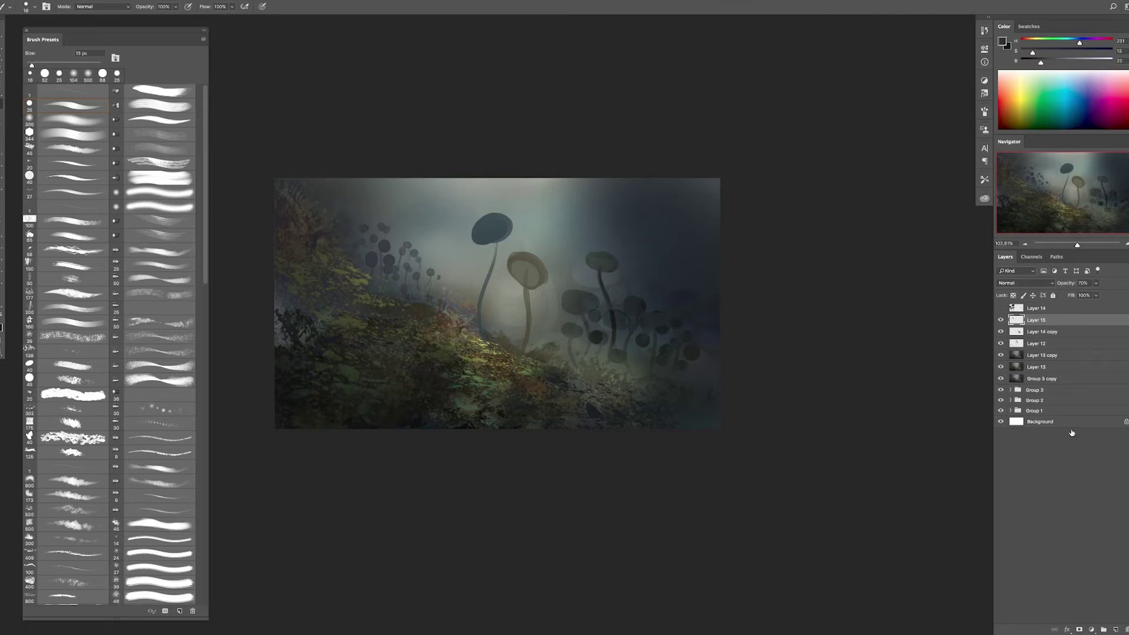
{"action": "left_click", "coordinate": [1080, 629]}
{"action": "key", "text": "g"}
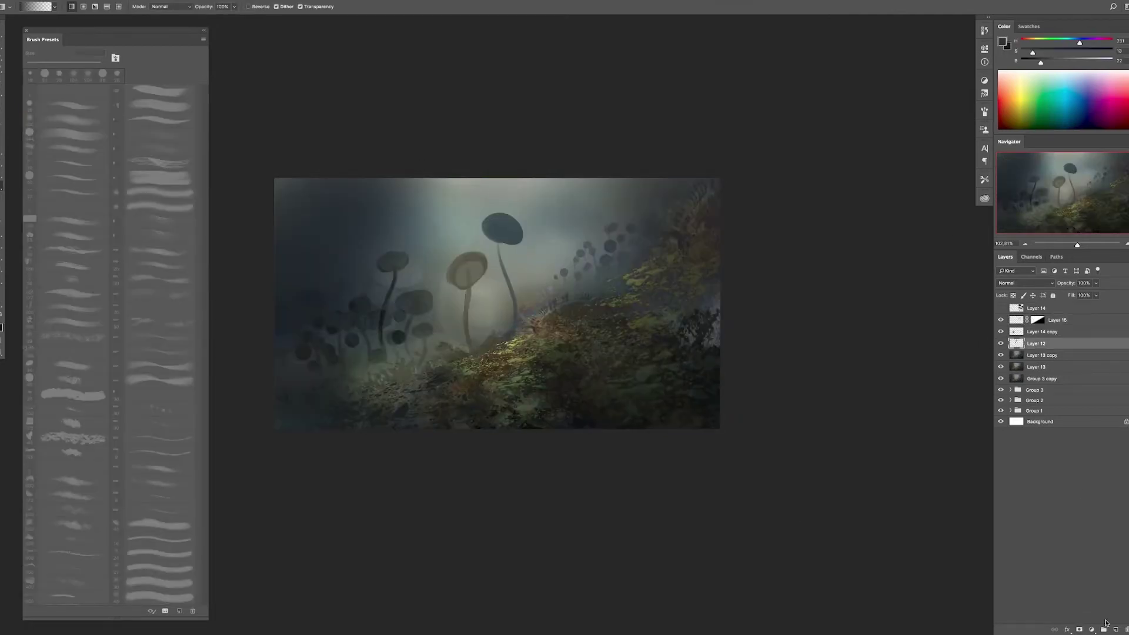
- Paint a pale cream glow over the two tall mushroom caps on a Color Dodge layer
{"action": "left_click", "coordinate": [1038, 283]}
{"action": "key", "text": "Escape"}
{"action": "left_click", "coordinate": [1036, 344]}
{"action": "key", "text": "period"}
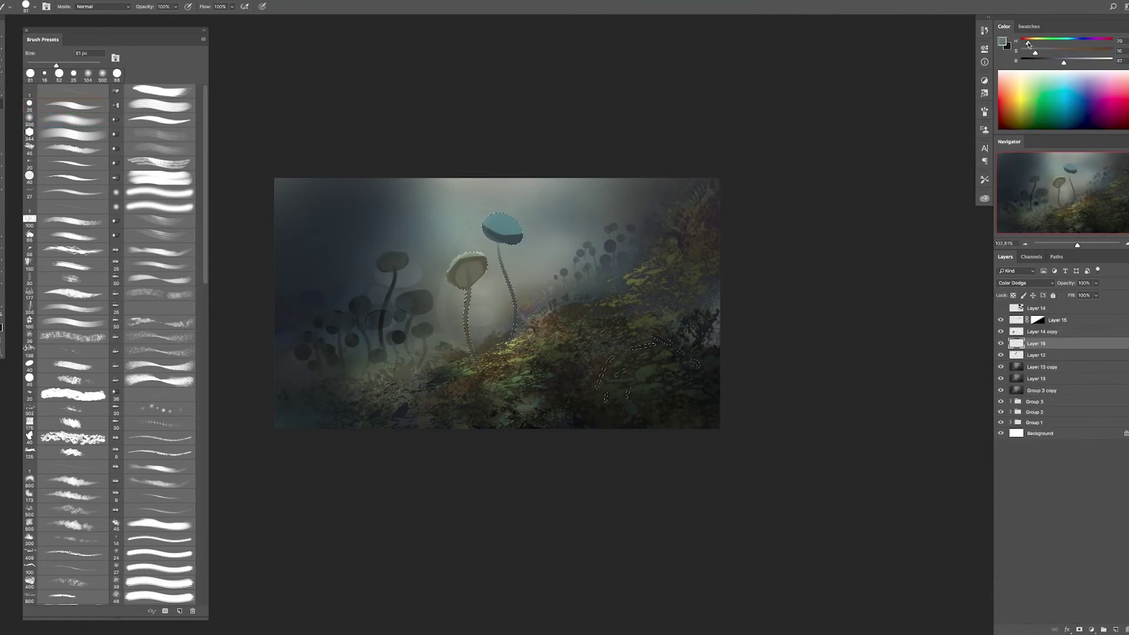
{"action": "left_click", "coordinate": [504, 227]}
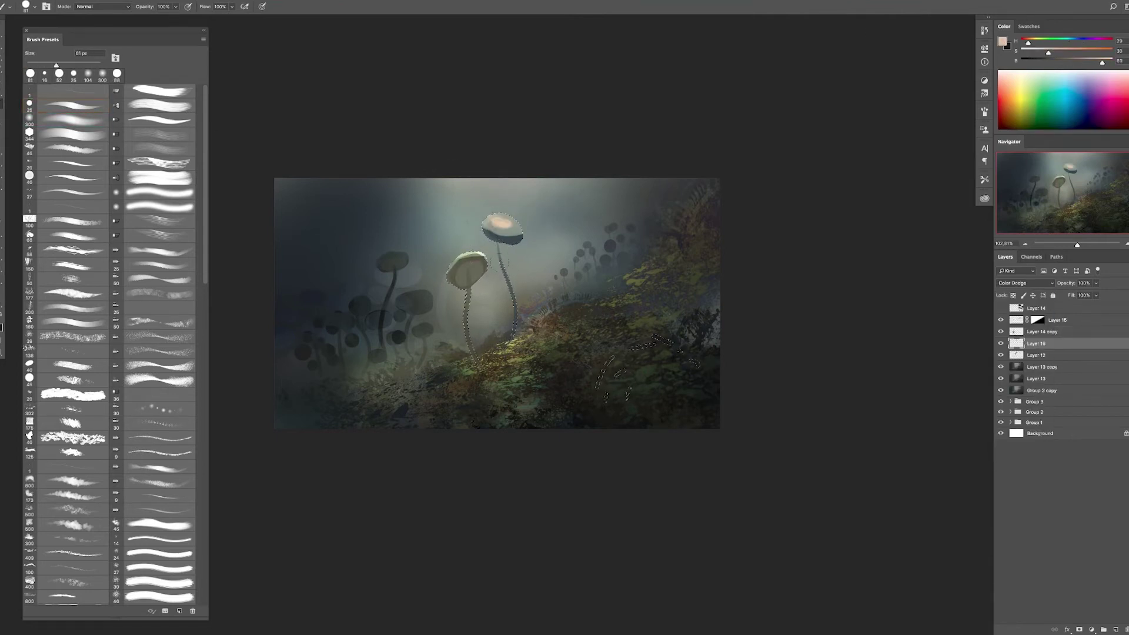
{"action": "key", "text": "period"}
{"action": "left_click_drag", "start_coordinate": [500, 226], "coordinate": [517, 225]}
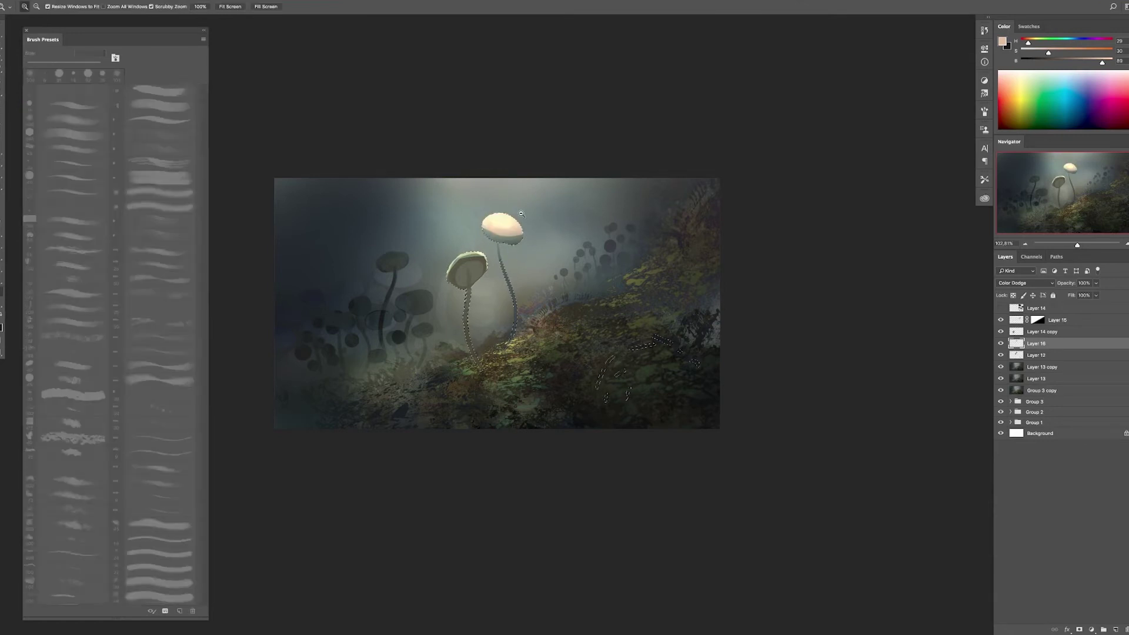
- On new Layer 17, lasso small cap shapes on the slope and save the painting
{"action": "left_click", "coordinate": [1116, 629]}
{"action": "key", "text": "l"}
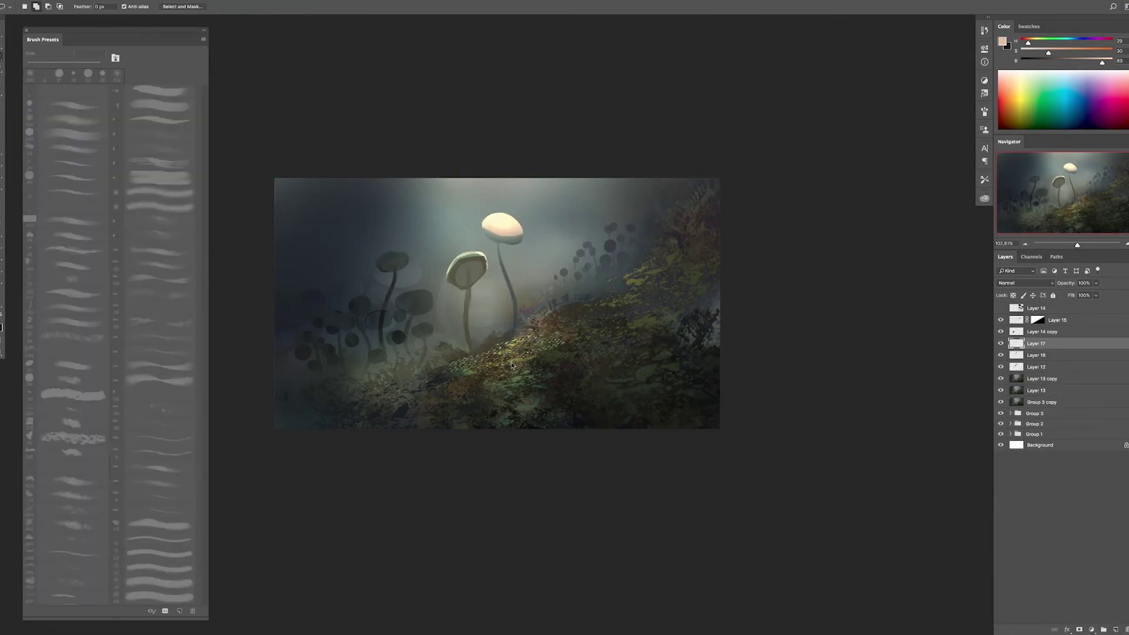
{"action": "left_click_drag", "start_coordinate": [588, 309], "coordinate": [670, 259]}
{"action": "key", "text": "b"}
{"action": "key", "text": "ctrl+s"}
{"action": "key", "text": "Escape"}
- Paint a soft grey-blue glow over the central mushrooms on a new Color Dodge layer
{"action": "key", "text": "e"}
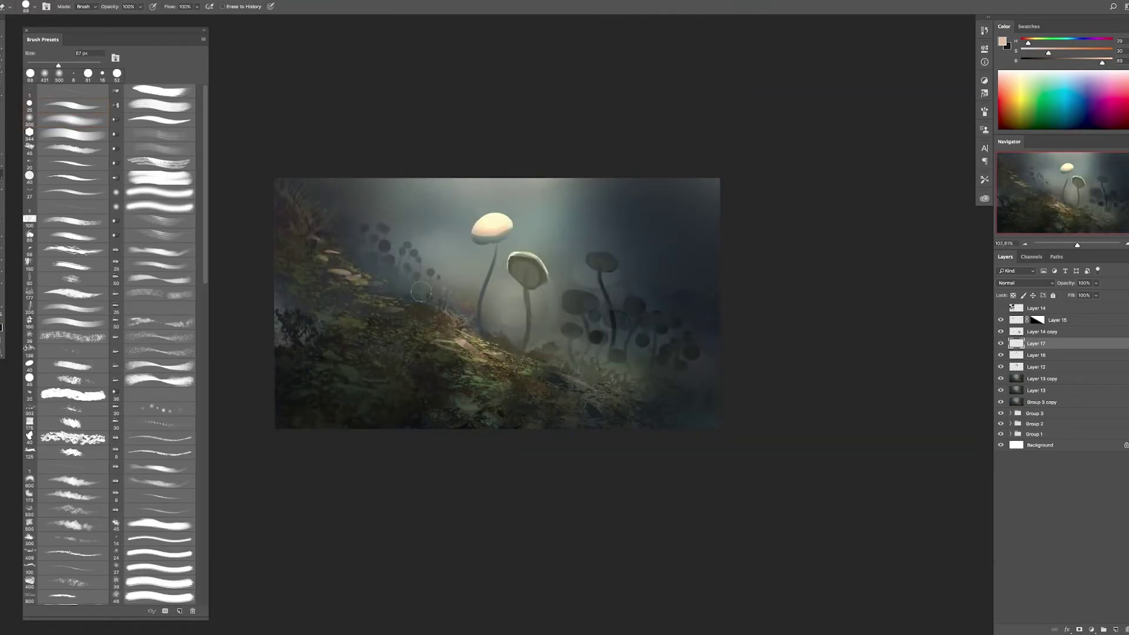
{"action": "key", "text": "ctrl+shift+alt+n"}
{"action": "key", "text": "b"}
{"action": "left_click", "coordinate": [625, 202], "text": "alt"}
{"action": "left_click_drag", "start_coordinate": [517, 265], "coordinate": [891, 334]}
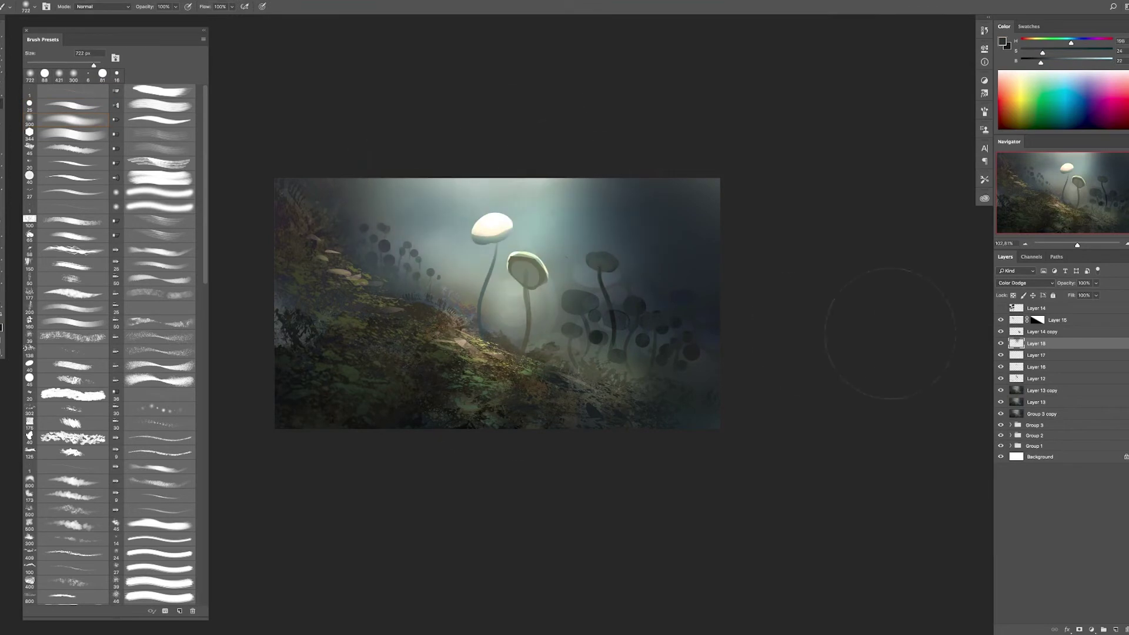
{"action": "left_click", "coordinate": [636, 236], "text": "alt"}
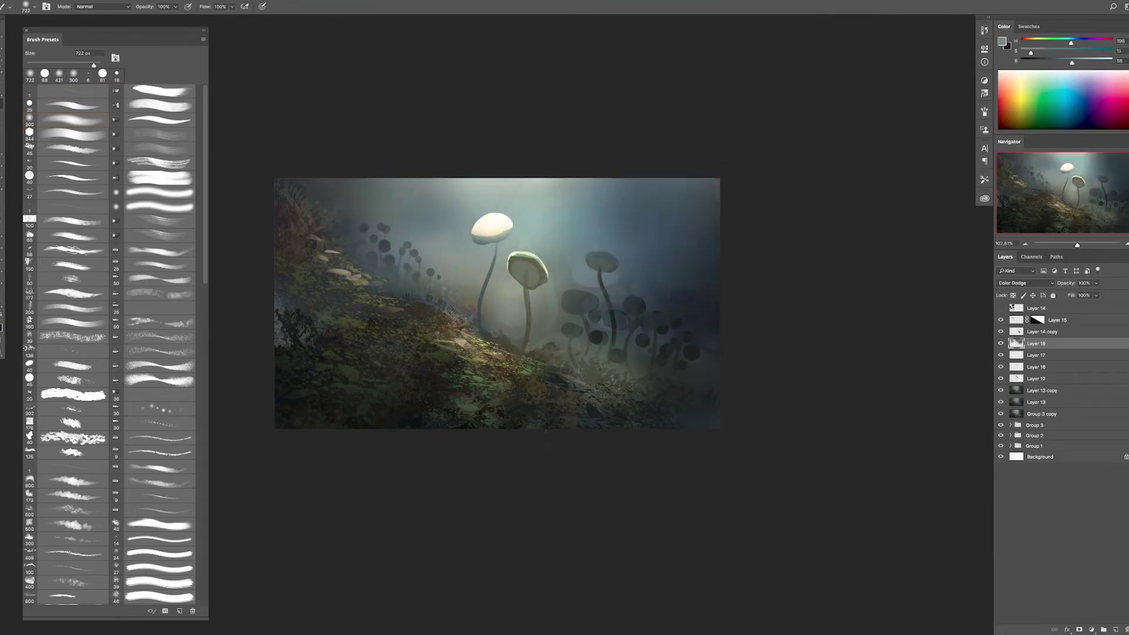
- Show Layer 14's dark silhouettes, scale and skew them smaller leftward, then add Layer 19
{"action": "left_click", "coordinate": [1001, 308]}
{"action": "left_click", "coordinate": [1037, 308]}
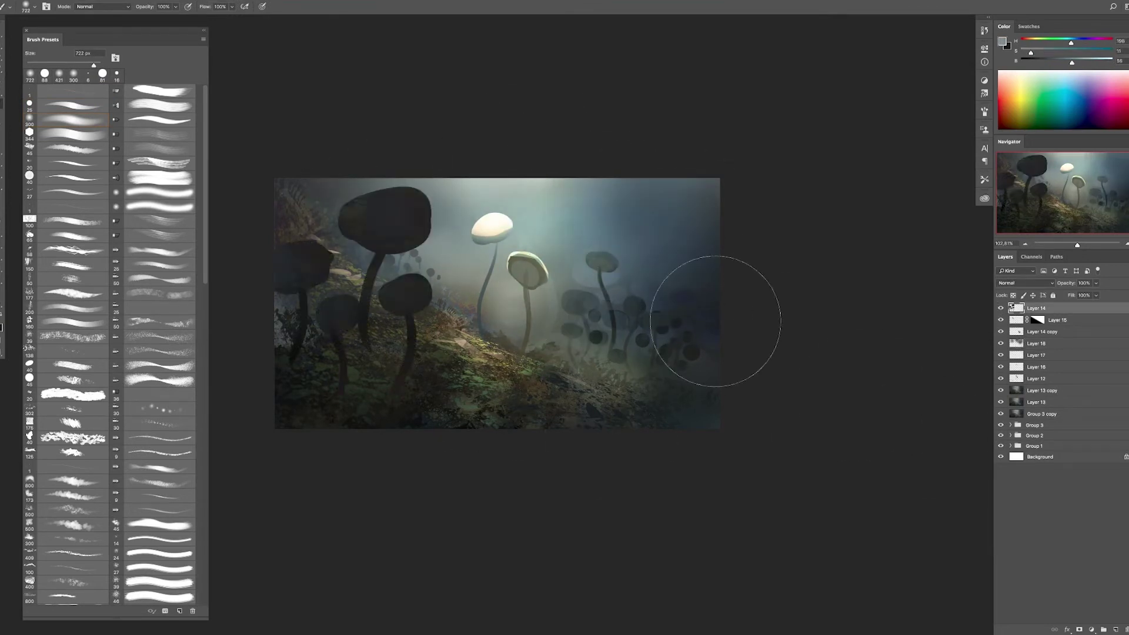
{"action": "key", "text": "ctrl+t"}
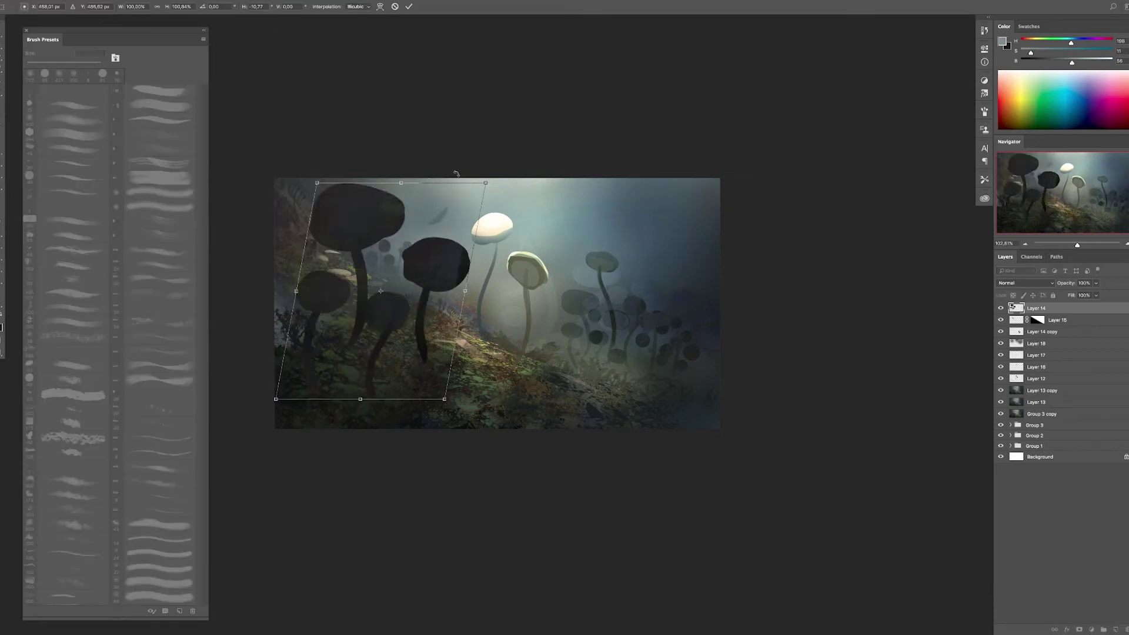
{"action": "left_click_drag", "start_coordinate": [383, 234], "coordinate": [404, 296]}
{"action": "key", "text": "Return"}
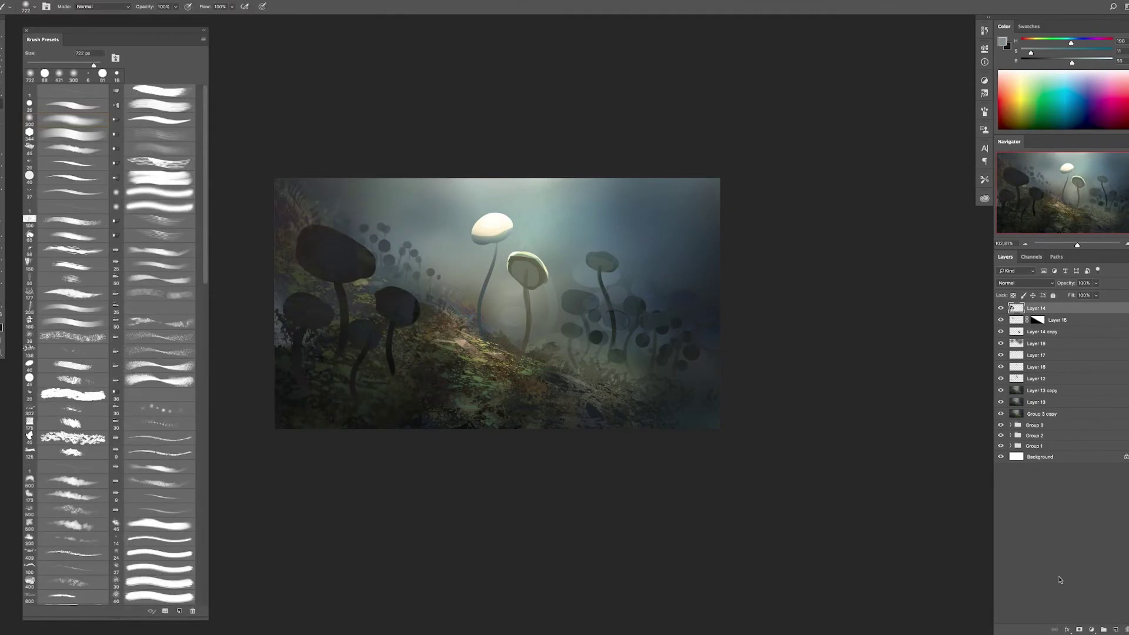
{"action": "key", "text": "ctrl+shift+alt+n"}
{"action": "key", "text": "b"}
{"action": "left_click_drag", "start_coordinate": [329, 386], "coordinate": [306, 386]}
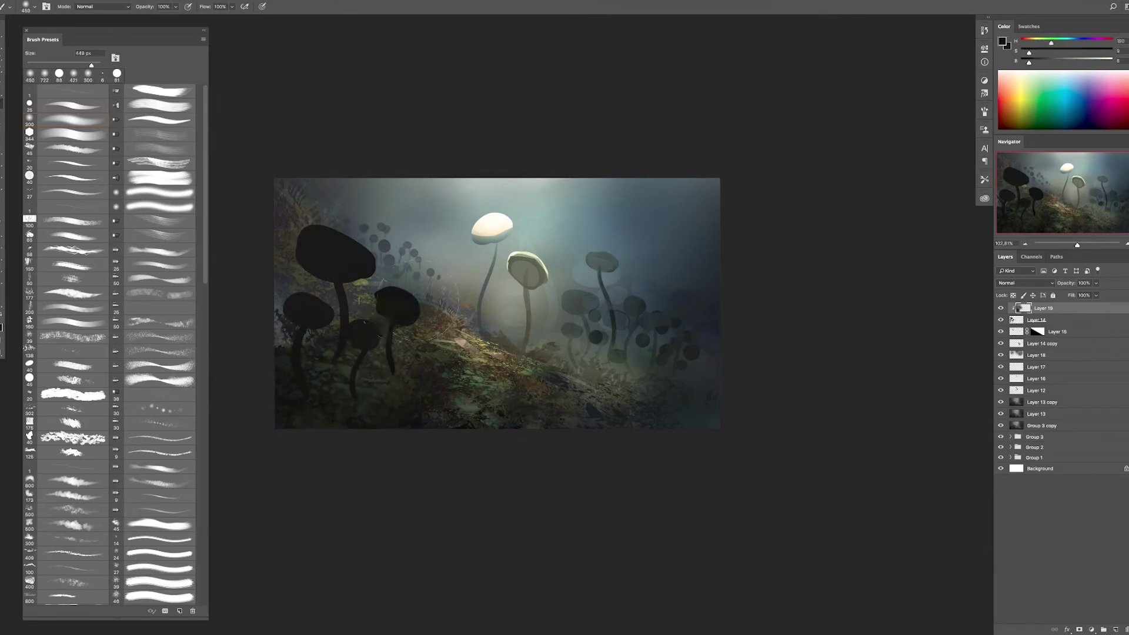
- On Color Dodge Layer 21 below the silhouettes, paint faint light touches near the dark mushrooms
{"action": "left_click", "coordinate": [1116, 629]}
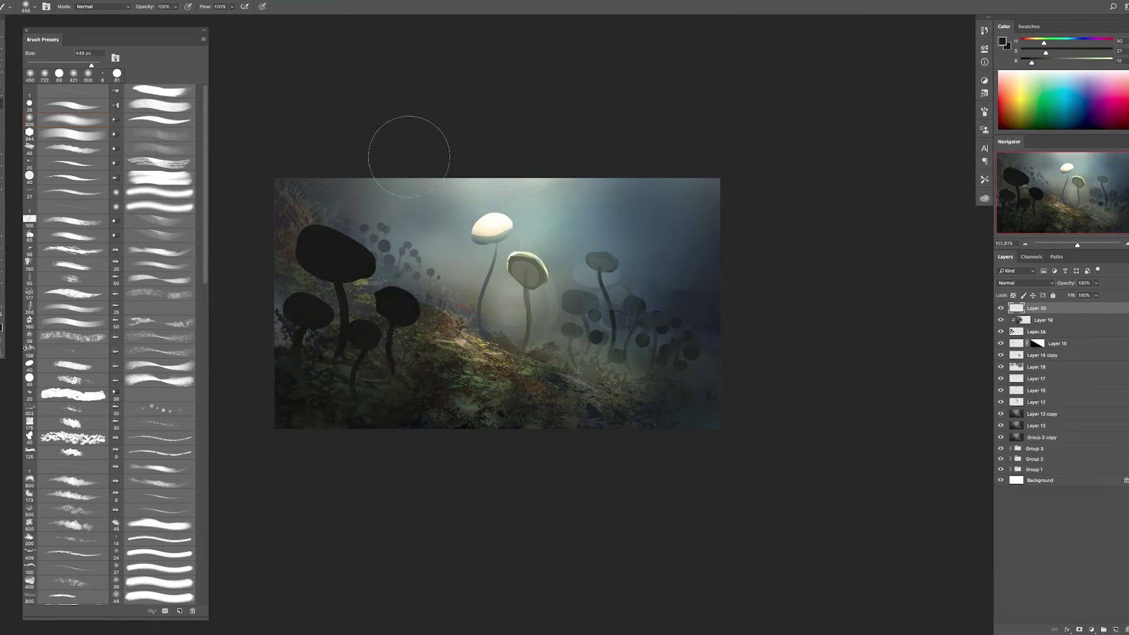
{"action": "left_click", "coordinate": [1116, 630]}
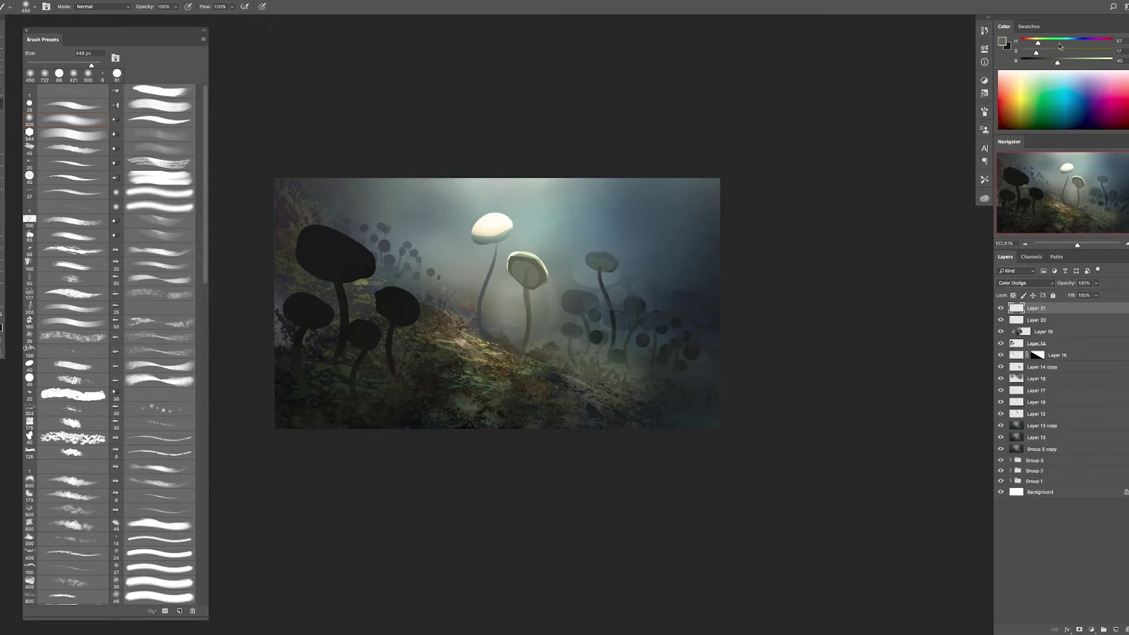
{"action": "left_click_drag", "start_coordinate": [555, 373], "coordinate": [517, 373]}
{"action": "key", "text": "ctrl+bracketleft"}
{"action": "key", "text": "ctrl+bracketleft"}
{"action": "key", "text": "ctrl+bracketleft"}
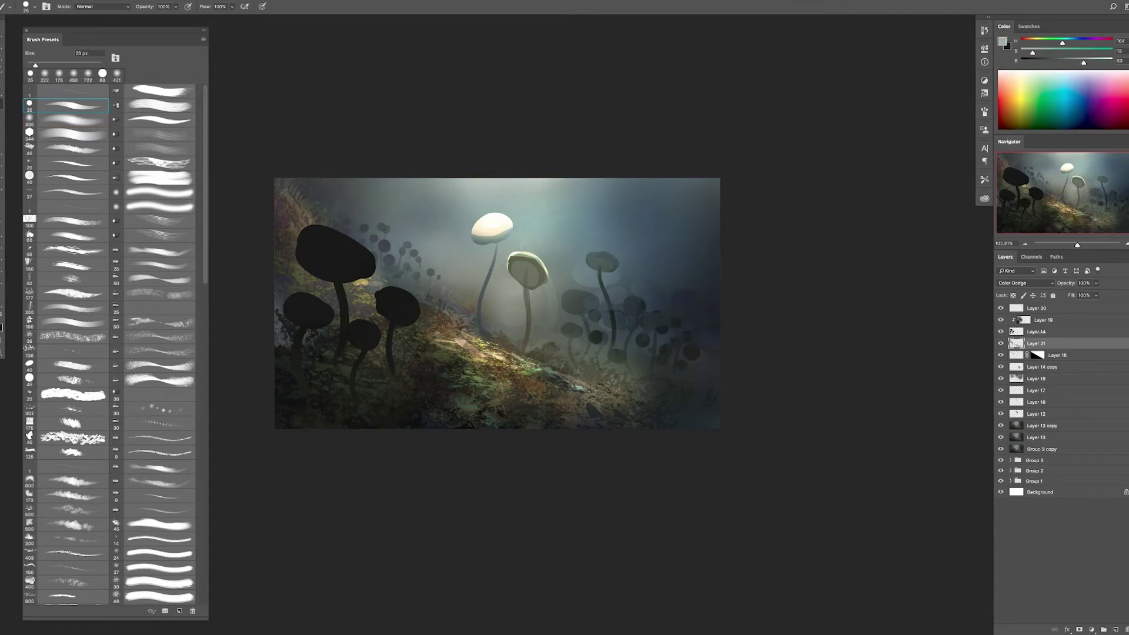
{"action": "left_click_drag", "start_coordinate": [458, 333], "coordinate": [453, 325]}
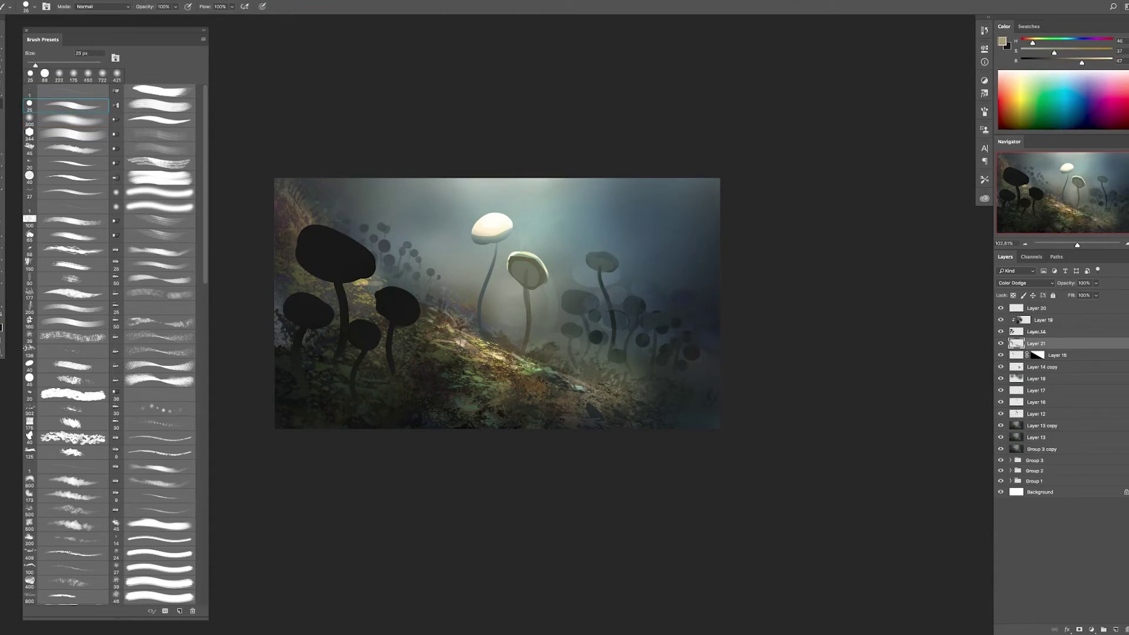
{"action": "left_click_drag", "start_coordinate": [412, 346], "coordinate": [346, 301]}
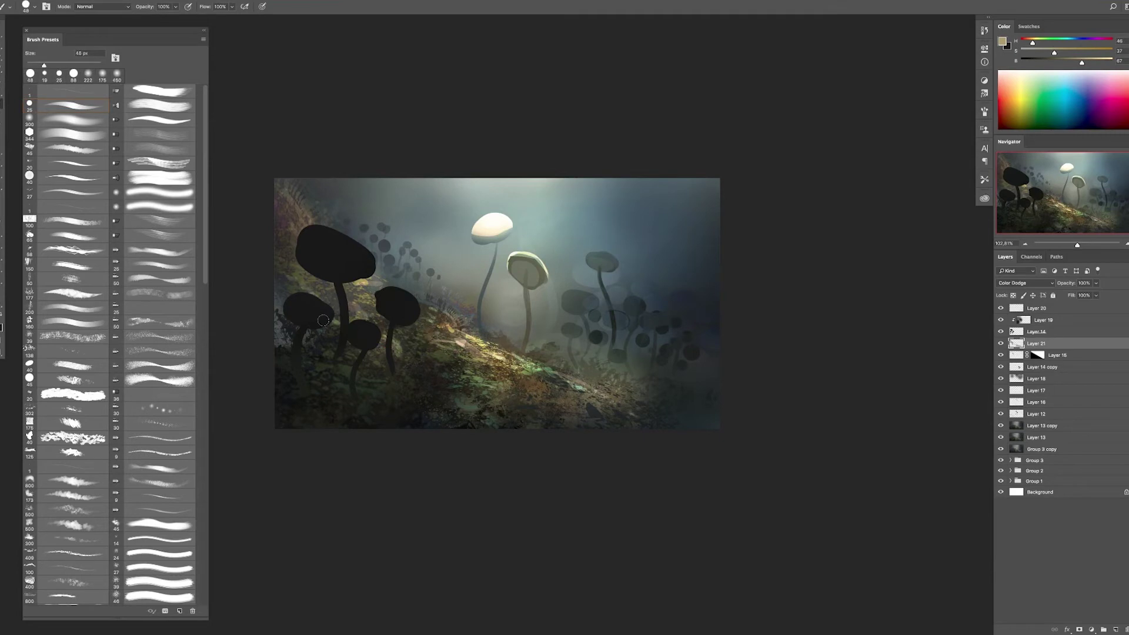
- On new Layer 22, smear the lower-slope ground with a Dry, Heavy Load mixer brush
{"action": "key", "text": "shift+b"}
{"action": "key", "text": "ctrl+shift+alt+n"}
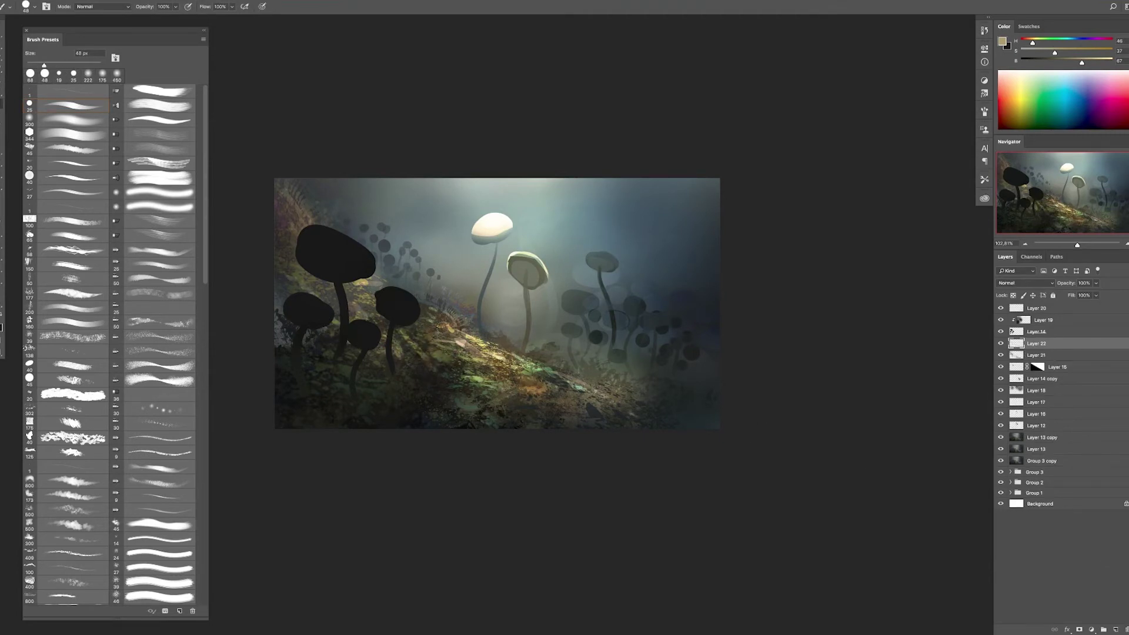
{"action": "scroll", "coordinate": [209, 321], "scroll_direction": "down", "scroll_amount": 4}
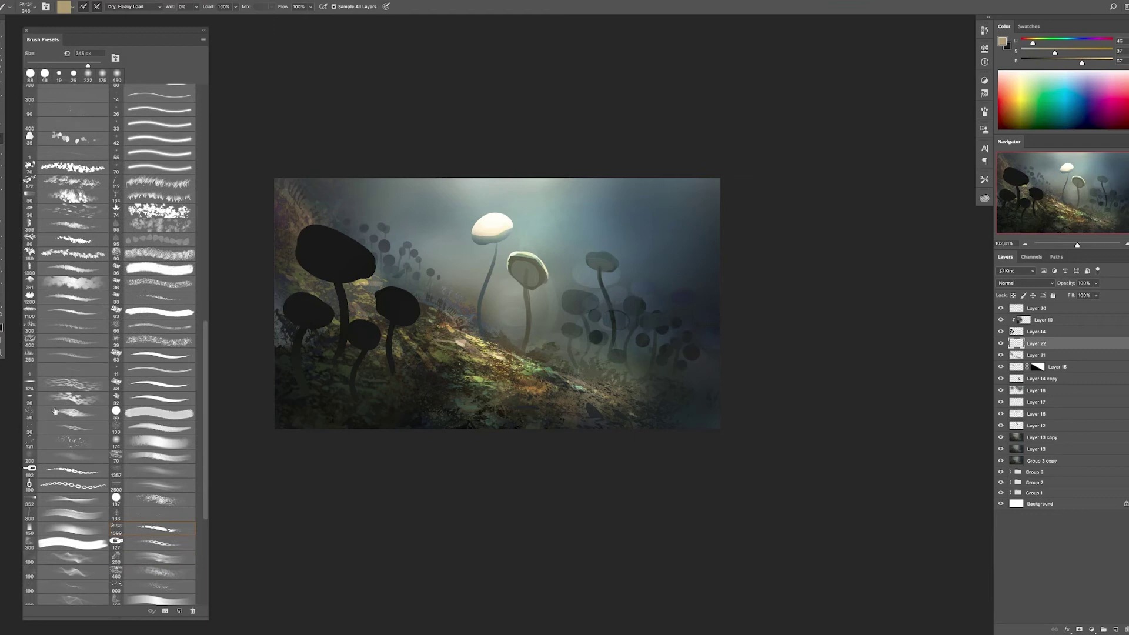
{"action": "left_click", "coordinate": [158, 485]}
{"action": "left_click_drag", "start_coordinate": [483, 363], "coordinate": [464, 364]}
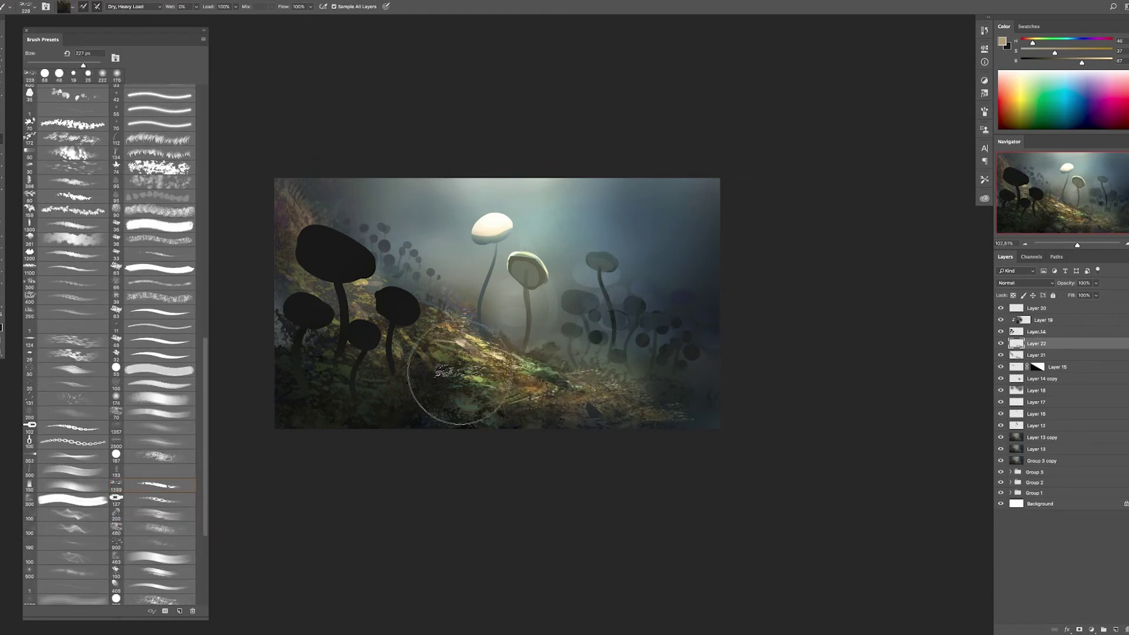
{"action": "left_click_drag", "start_coordinate": [467, 403], "coordinate": [605, 441]}
{"action": "left_click", "coordinate": [1105, 628]}
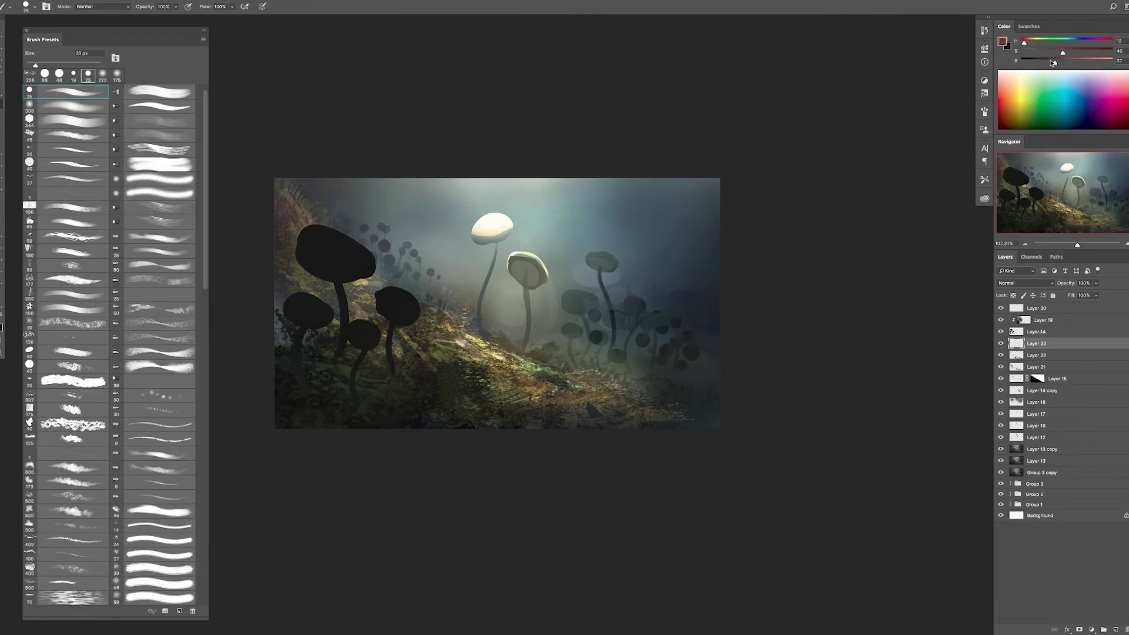
- Dab dark red mushroom caps on the lower slope and shade them with clipped dark grey
{"action": "left_click_drag", "start_coordinate": [1082, 61], "coordinate": [1044, 64]}
{"action": "key", "text": "b"}
{"action": "left_click_drag", "start_coordinate": [455, 353], "coordinate": [488, 395]}
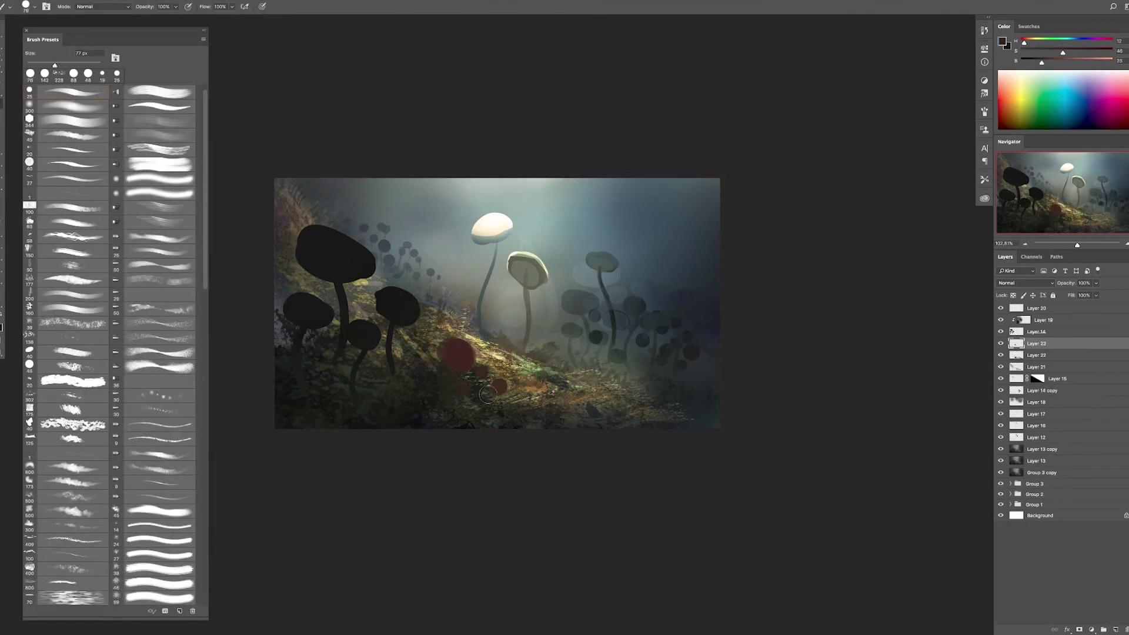
{"action": "key", "text": "ctrl+shift+alt+n"}
{"action": "key", "text": "ctrl+alt+g"}
{"action": "left_click", "coordinate": [391, 295], "text": "alt"}
{"action": "left_click_drag", "start_coordinate": [412, 342], "coordinate": [494, 411]}
- Add a clipped layer, duplicate the red mushroom layer, and create a new Color Dodge layer
{"action": "left_click", "coordinate": [1110, 627]}
{"action": "key", "text": "ctrl+alt+g"}
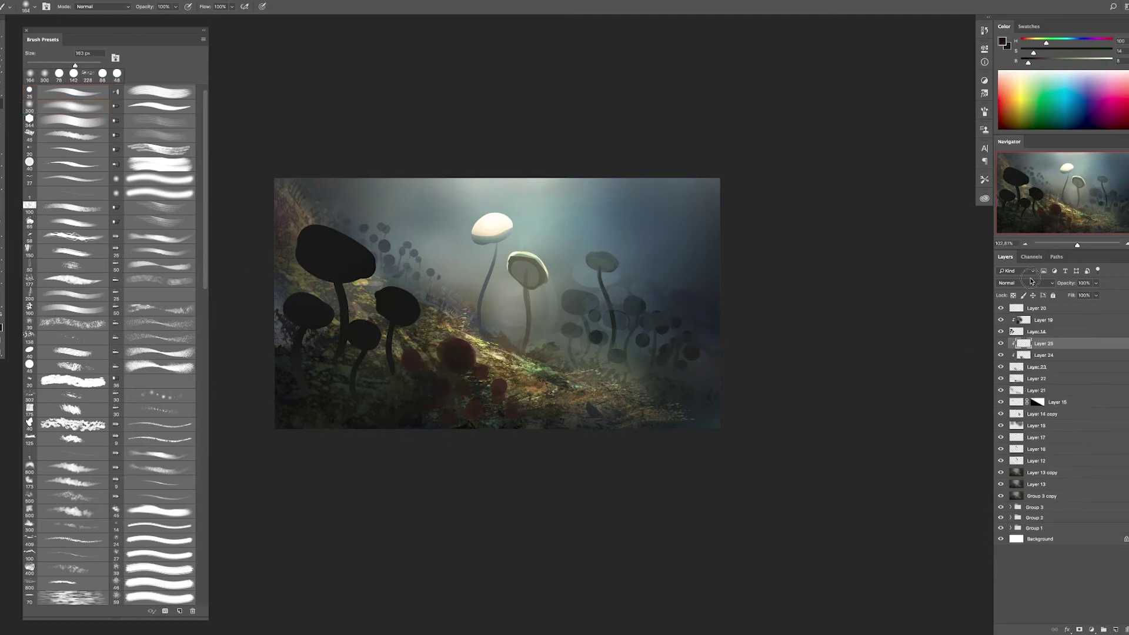
{"action": "left_click", "coordinate": [1026, 367]}
{"action": "key", "text": "ctrl+j"}
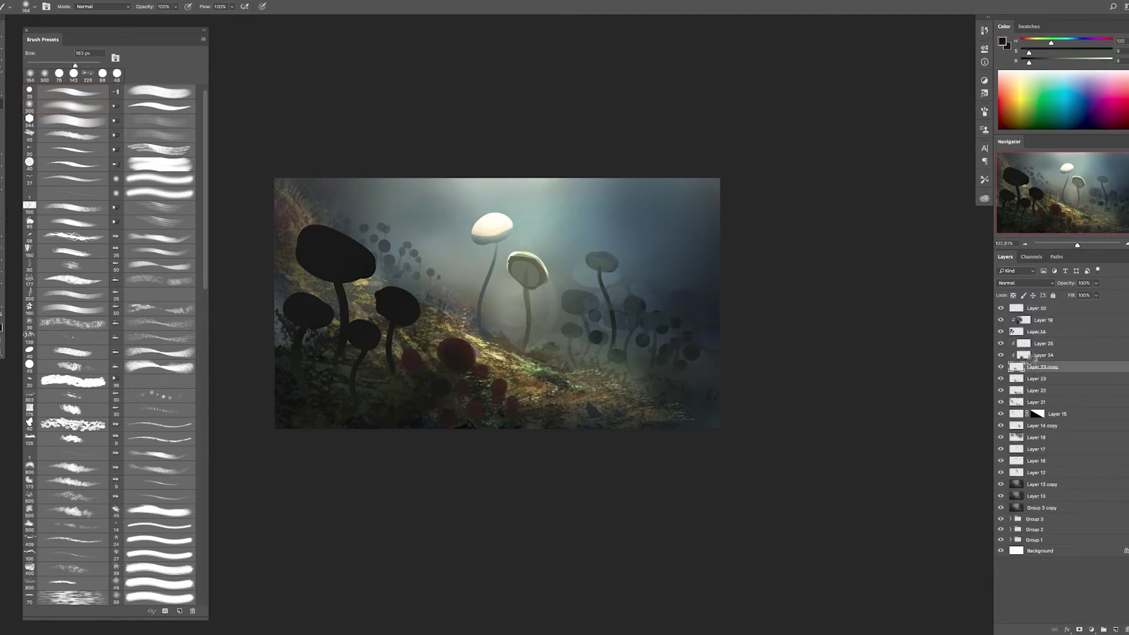
{"action": "left_click", "coordinate": [460, 372], "text": "alt"}
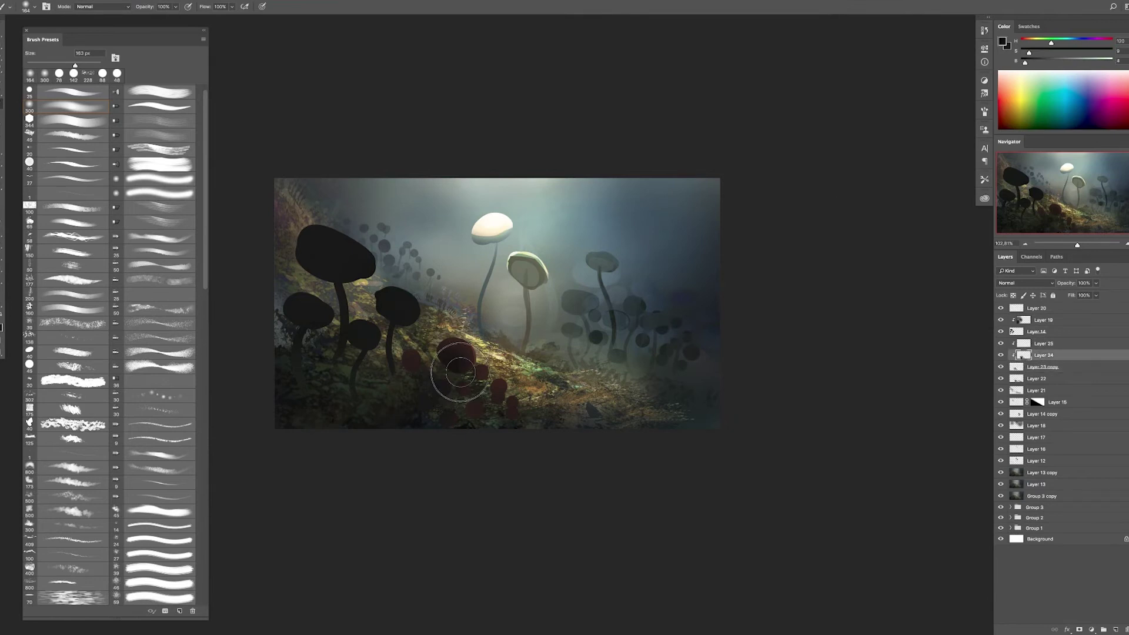
{"action": "key", "text": "e"}
{"action": "key", "text": "ctrl+shift+alt+n"}
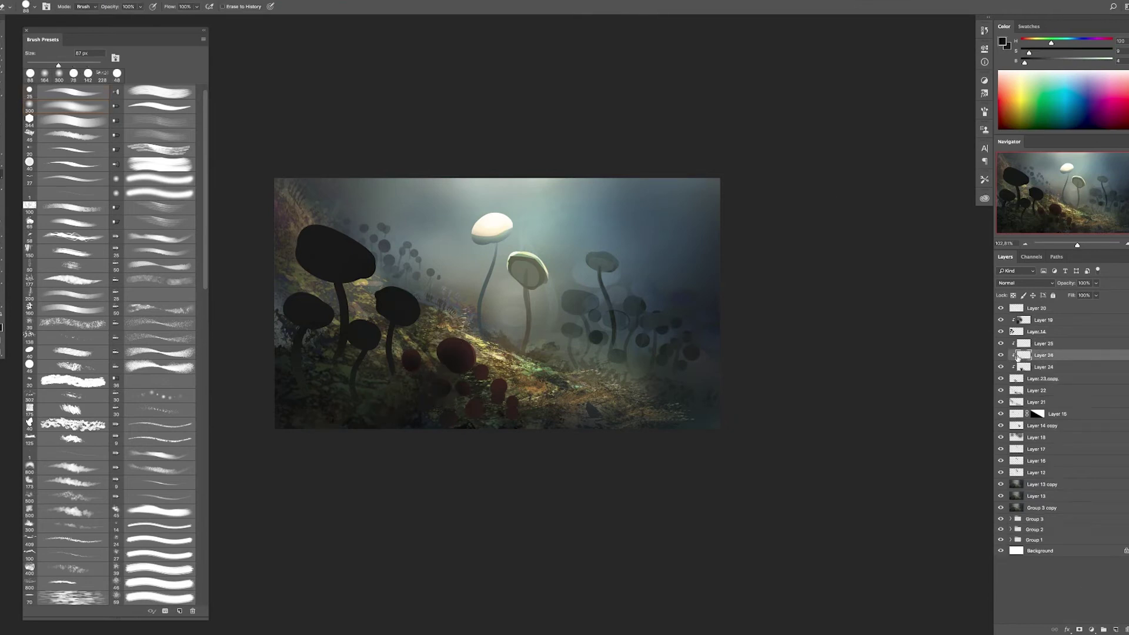
{"action": "key", "text": "shift+alt+d"}
{"action": "key", "text": "b"}
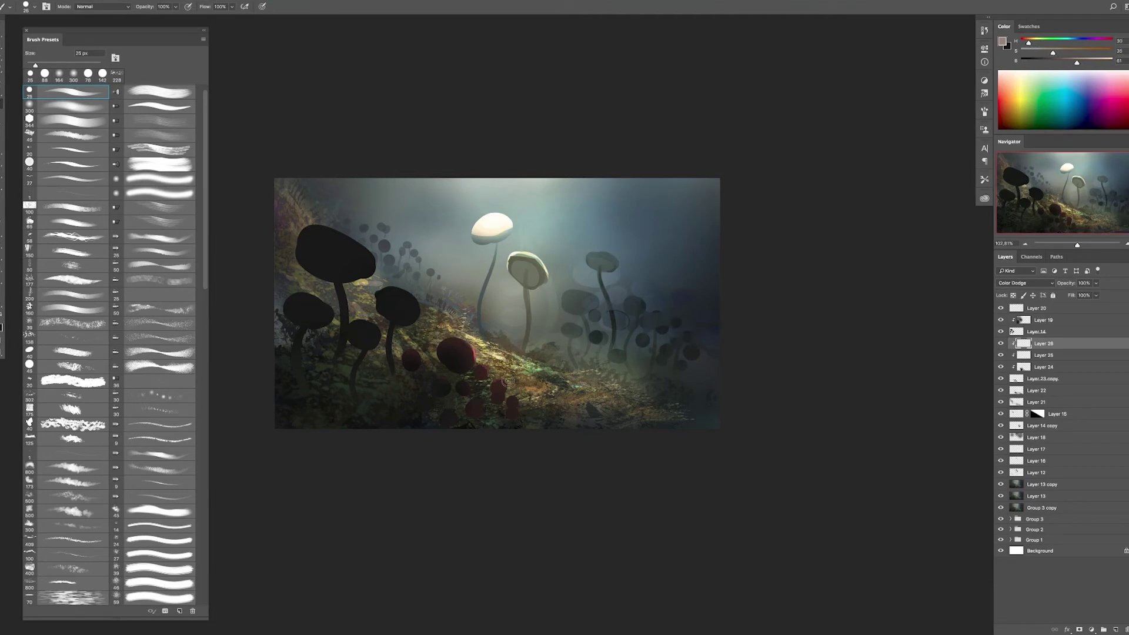
- Mirror the canvas horizontally and paint small reddish blobs on the slope on a new layer
{"action": "key", "text": "ctrl+shift+h"}
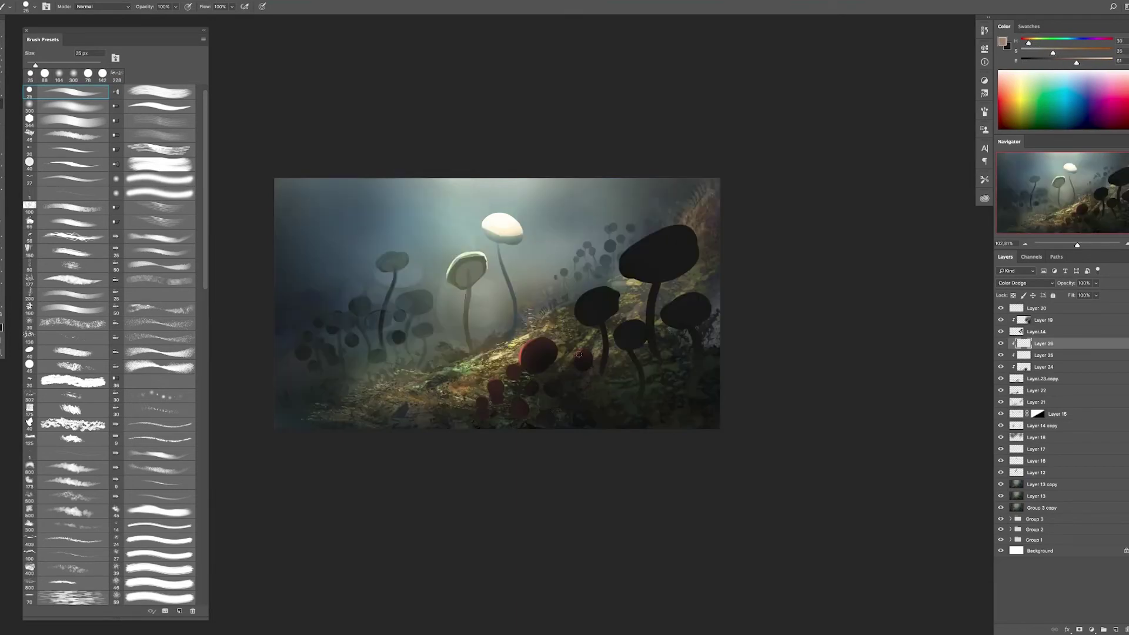
{"action": "key", "text": "ctrl+shift+alt+n"}
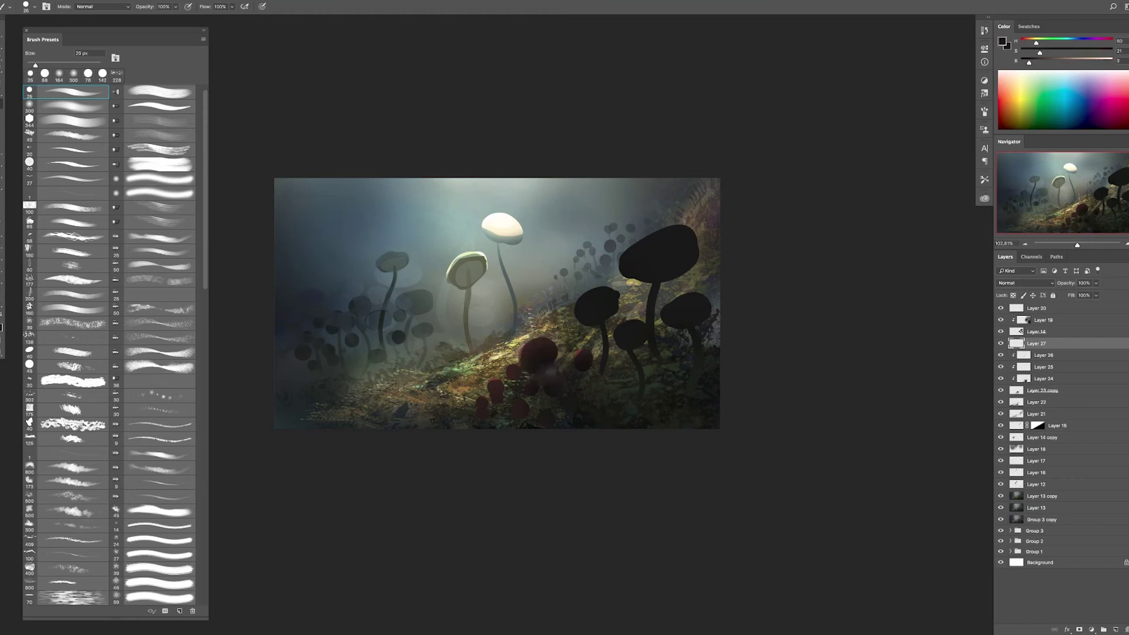
{"action": "left_click", "coordinate": [388, 403], "text": "alt"}
{"action": "left_click_drag", "start_coordinate": [392, 395], "coordinate": [382, 405]}
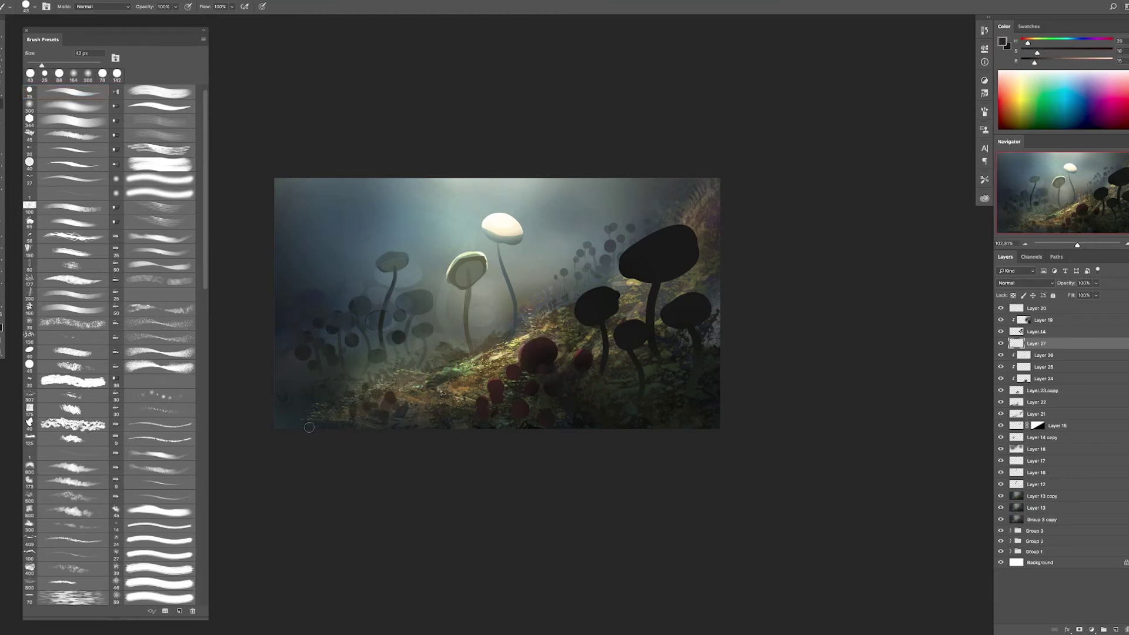
- Merge Layer 19 into Layer 14 and erase the top edge of the big dark cap
{"action": "key", "text": "alt+bracketright"}
{"action": "key", "text": "alt+bracketright"}
{"action": "key", "text": "ctrl+e"}
{"action": "key", "text": "e"}
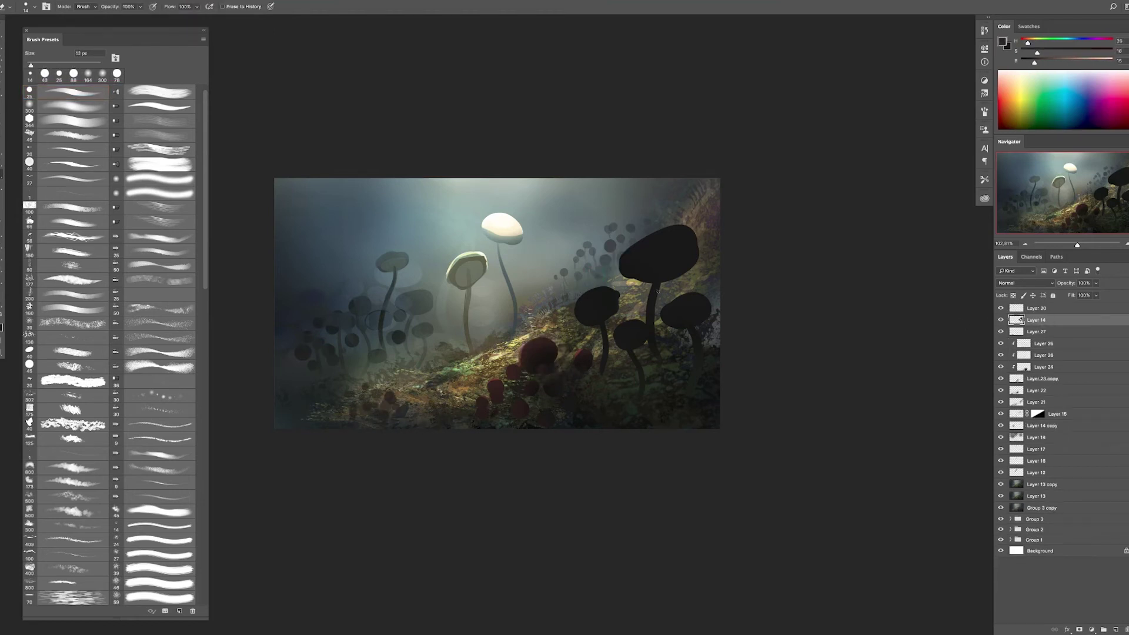
{"action": "mouse_move", "coordinate": [627, 253]}
{"action": "left_mouse_down"}
{"action": "mouse_move", "coordinate": [686, 250]}
{"action": "mouse_move", "coordinate": [657, 295]}
{"action": "left_mouse_up"}
{"action": "key", "text": "b"}
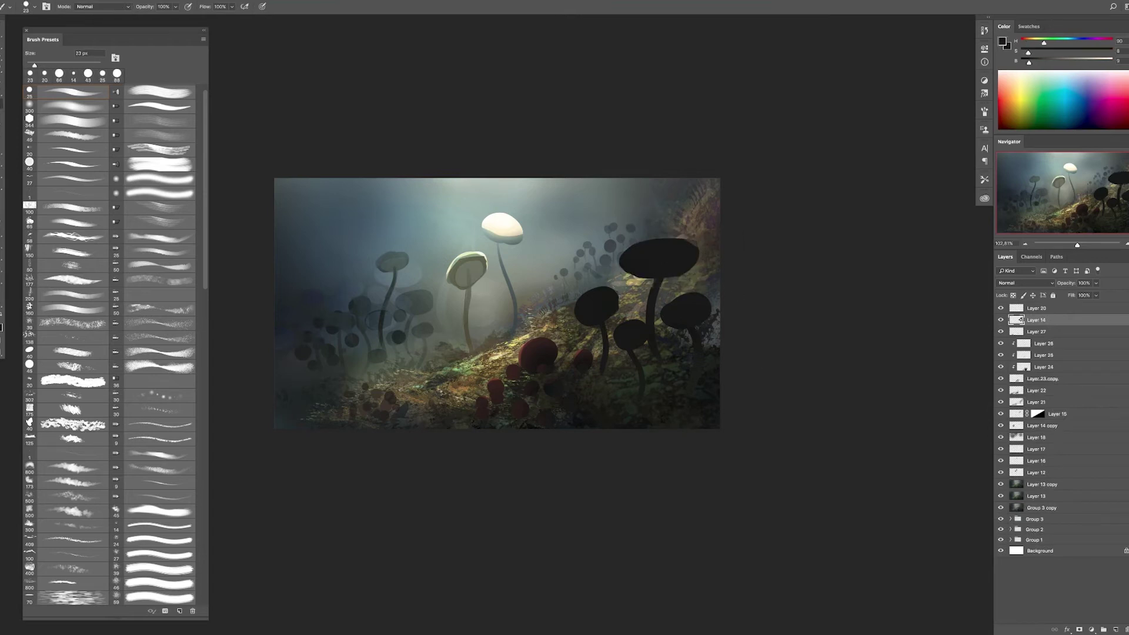
- On a new layer, paint dark stems and new dark caps lower down, erasing the small top cap
{"action": "key", "text": "ctrl+shift+alt+n"}
{"action": "mouse_move", "coordinate": [644, 179]}
{"action": "left_mouse_down"}
{"action": "mouse_move", "coordinate": [647, 421]}
{"action": "mouse_move", "coordinate": [650, 180]}
{"action": "mouse_move", "coordinate": [679, 200]}
{"action": "left_mouse_up"}
{"action": "key", "text": "ctrl+z"}
{"action": "key", "text": "ctrl+z"}
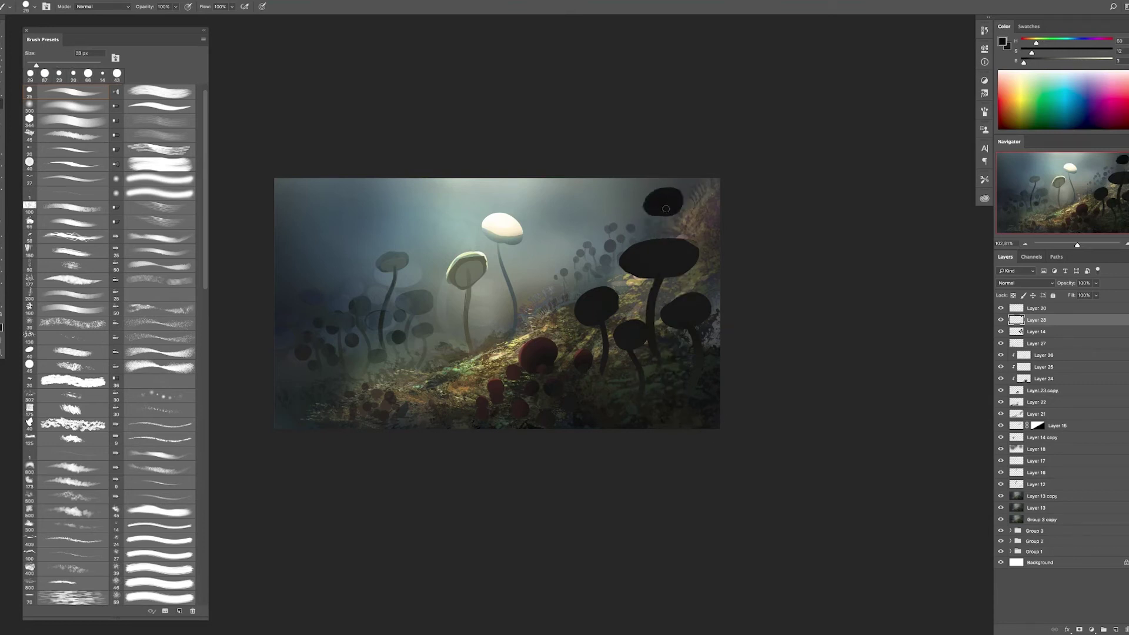
{"action": "key", "text": "e"}
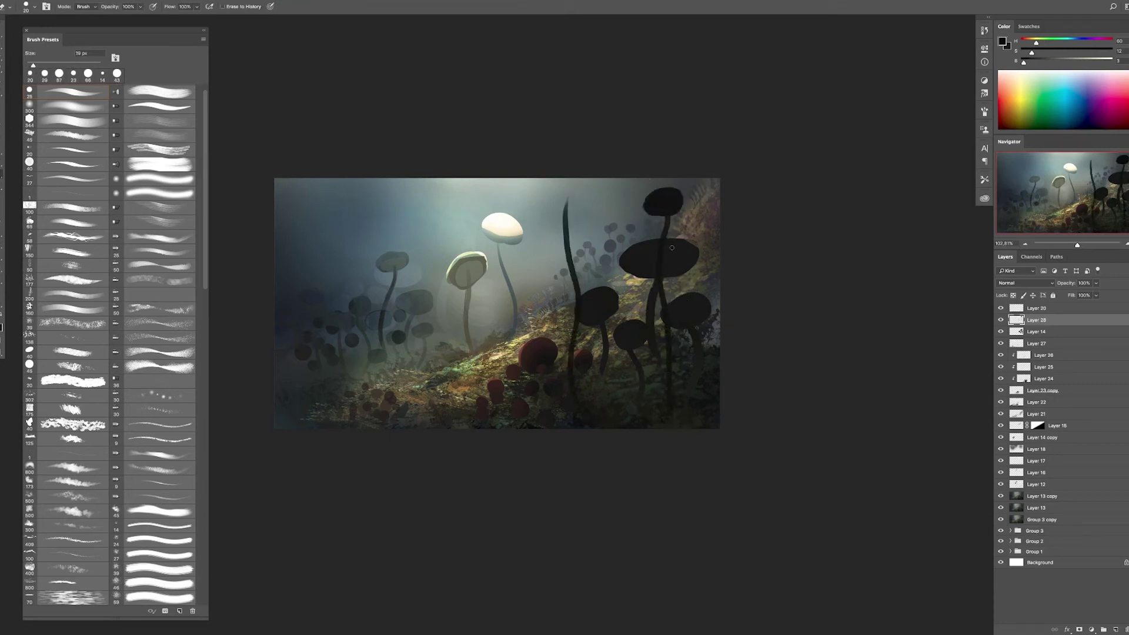
{"action": "left_click_drag", "start_coordinate": [658, 197], "coordinate": [668, 227]}
{"action": "key", "text": "b"}
{"action": "left_click_drag", "start_coordinate": [594, 367], "coordinate": [629, 385]}
{"action": "mouse_move", "coordinate": [656, 320]}
{"action": "left_mouse_down"}
{"action": "mouse_move", "coordinate": [706, 371]}
{"action": "mouse_move", "coordinate": [649, 423]}
{"action": "mouse_move", "coordinate": [690, 387]}
{"action": "left_mouse_up"}
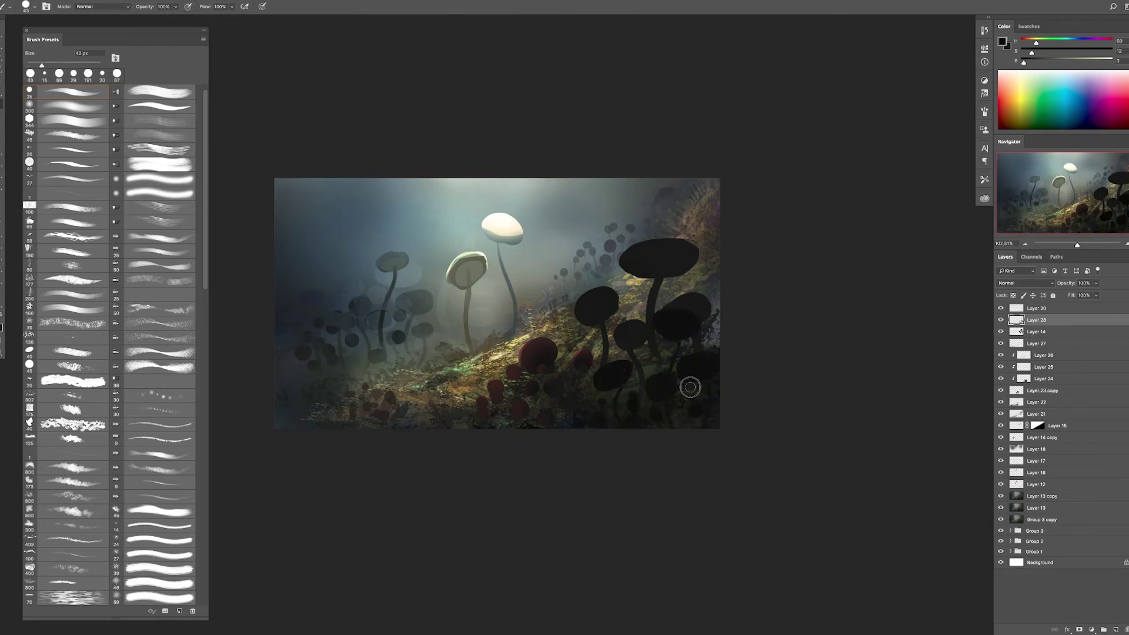
- Add layers above Layer 14 and Layer 28 with a large soft dark-grey brush, flipping the canvas back
{"action": "left_click", "coordinate": [1037, 335]}
{"action": "key", "text": "ctrl+shift+alt+n"}
{"action": "left_click", "coordinate": [71, 107]}
{"action": "left_click", "coordinate": [713, 332], "text": "alt"}
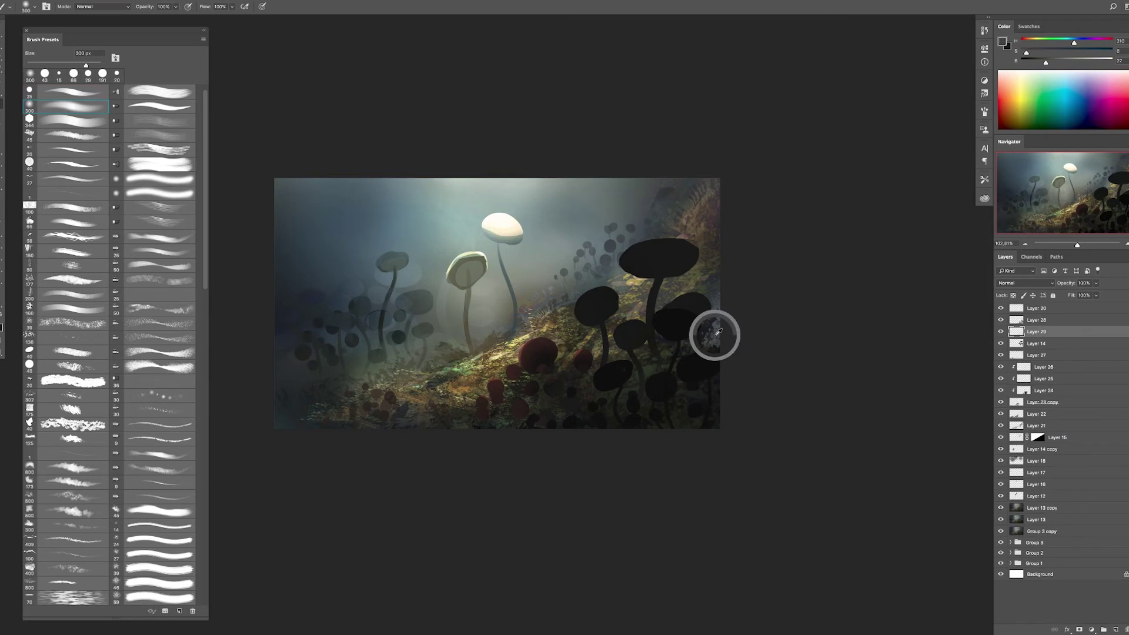
{"action": "left_click", "coordinate": [1035, 320]}
{"action": "key", "text": "h"}
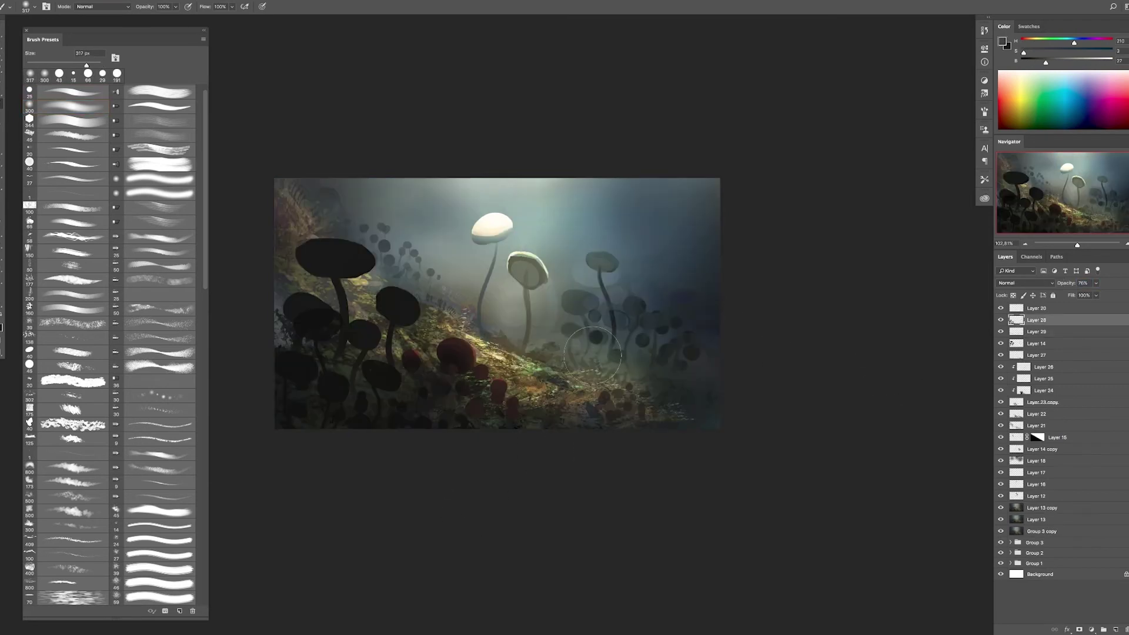
{"action": "left_click", "coordinate": [1115, 630]}
{"action": "scroll", "coordinate": [516, 347], "scroll_direction": "up", "scroll_amount": 3}
- On a new layer, dab small dark reddish-brown mushroom caps on the slope and shade them darker
{"action": "key", "text": "l"}
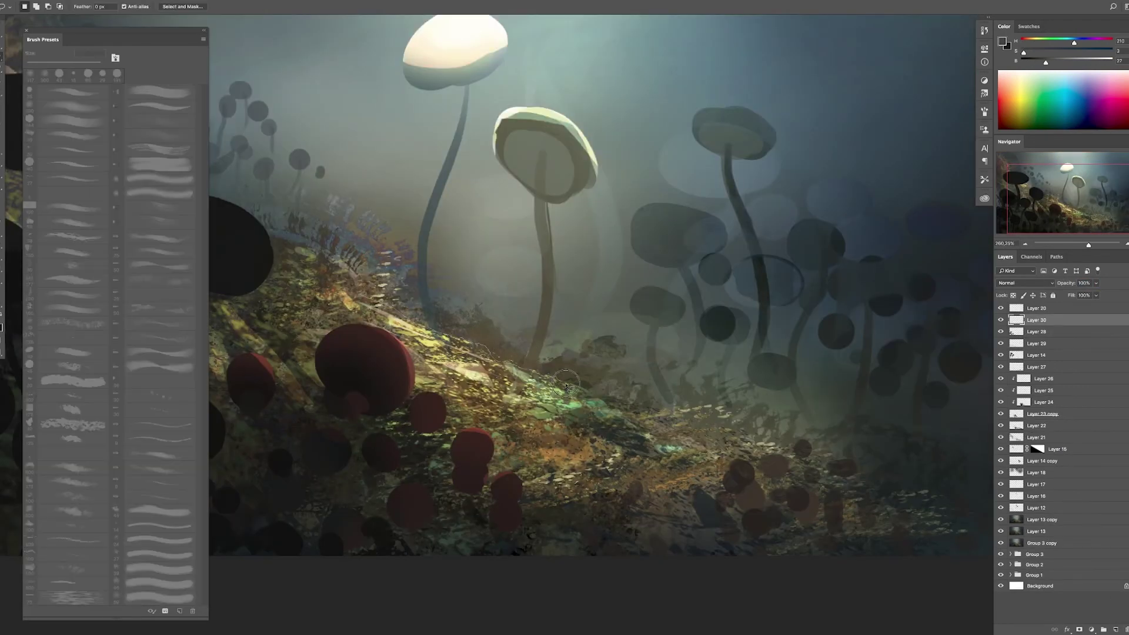
{"action": "key", "text": "b"}
{"action": "key", "text": "ctrl+shift+alt+n"}
{"action": "left_click", "coordinate": [657, 436], "text": "alt"}
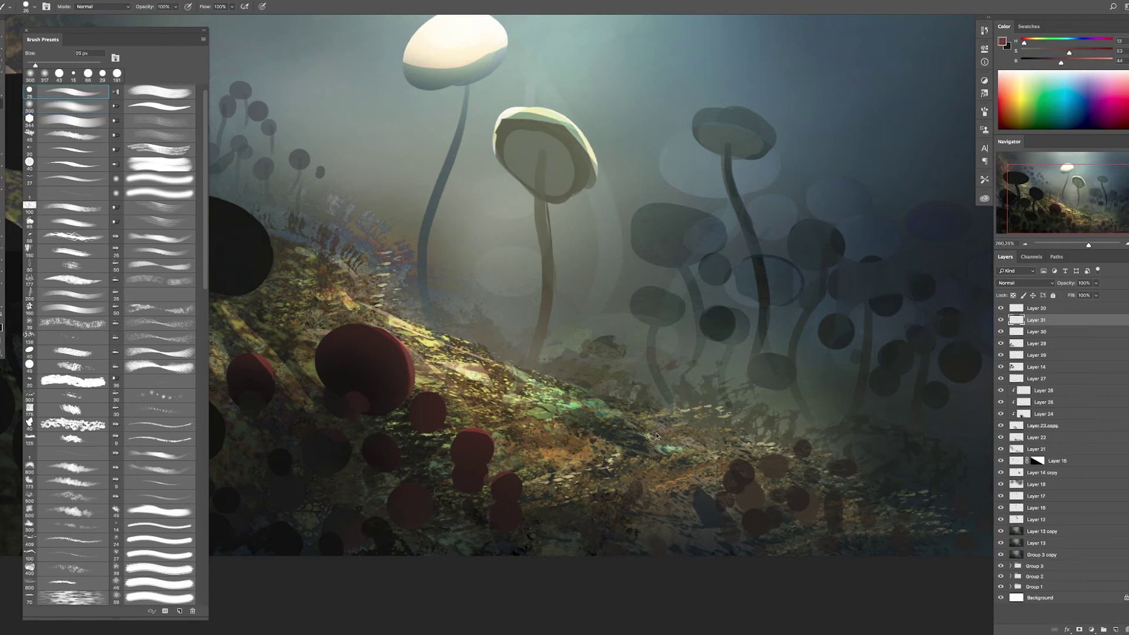
{"action": "left_click", "coordinate": [736, 467]}
{"action": "left_click", "coordinate": [769, 464]}
{"action": "left_click", "coordinate": [743, 470], "text": "alt"}
{"action": "left_click", "coordinate": [780, 476]}
- Dab more near-black caps across the slope, then start another layer with the large soft brush
{"action": "left_click", "coordinate": [682, 486]}
{"action": "left_click", "coordinate": [694, 414]}
{"action": "left_click", "coordinate": [663, 437]}
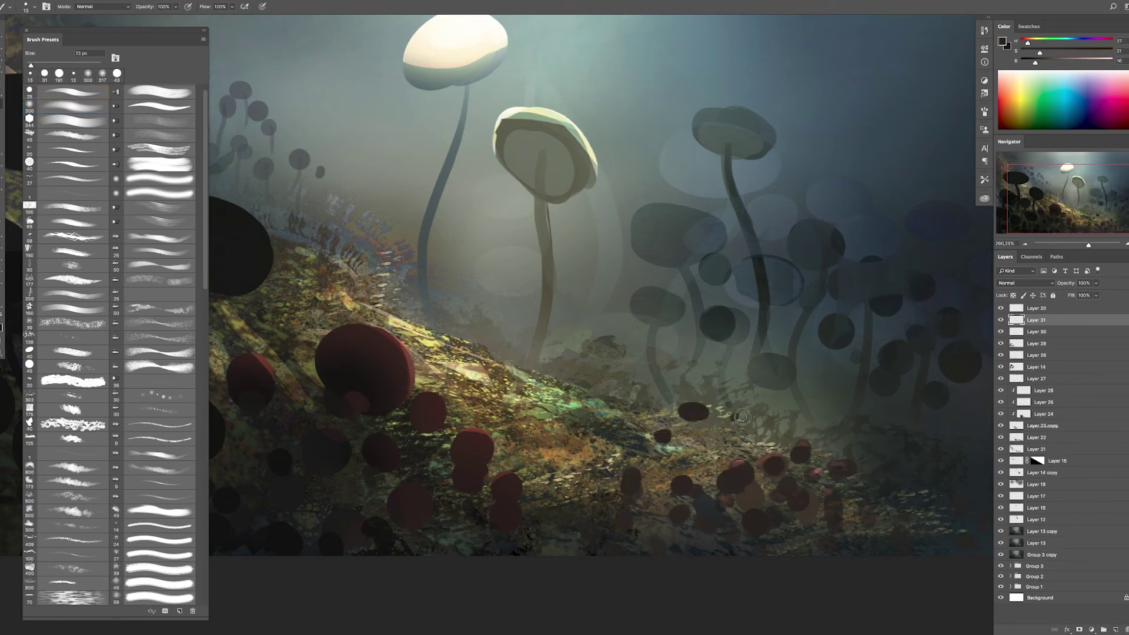
{"action": "left_click", "coordinate": [737, 420]}
{"action": "left_click", "coordinate": [723, 369]}
{"action": "key", "text": "ctrl+shift+alt+n"}
{"action": "left_click", "coordinate": [70, 105]}
{"action": "left_click", "coordinate": [800, 329], "text": "alt"}
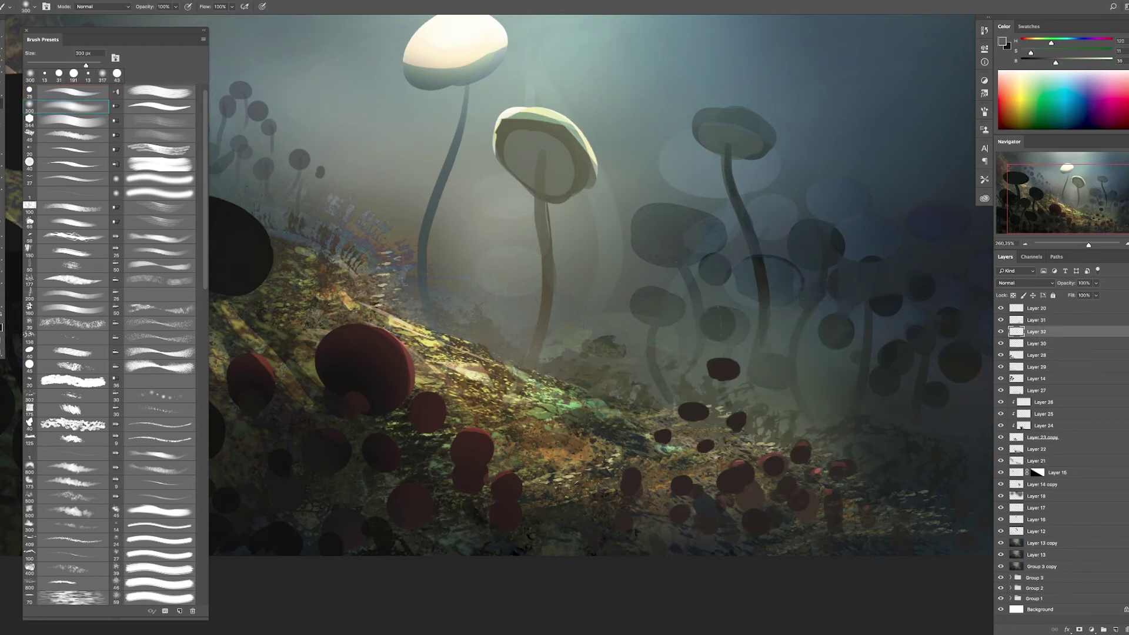
- Shift the small caps right, add dark brown caps with thin stems, and a bluish background cap
{"action": "left_click_drag", "start_coordinate": [753, 416], "coordinate": [767, 470]}
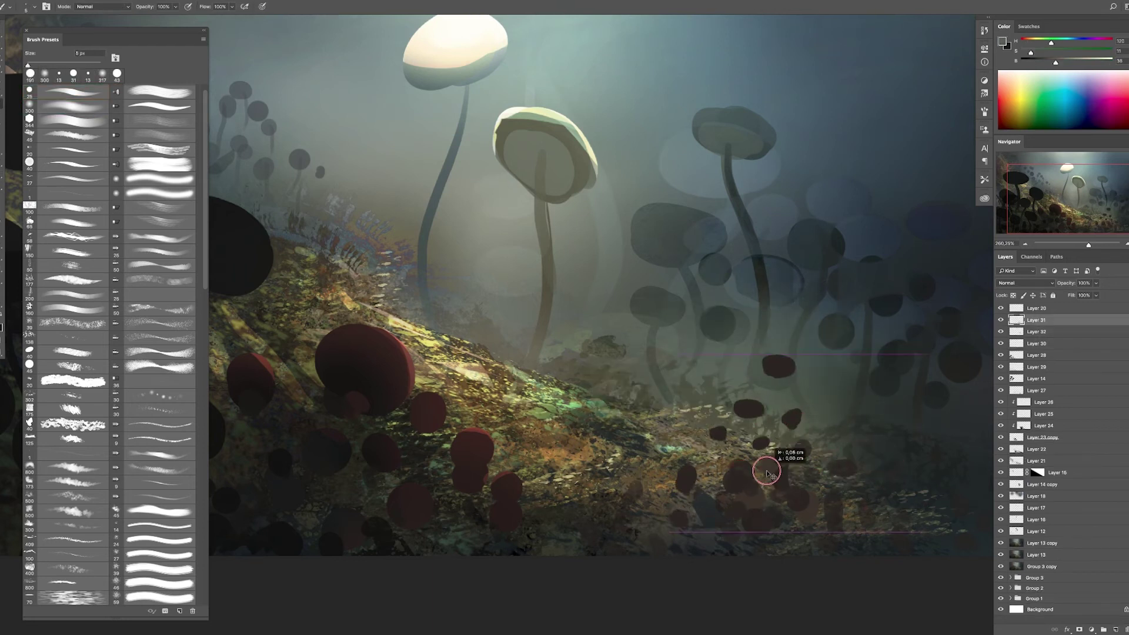
{"action": "left_click", "coordinate": [779, 366], "text": "alt"}
{"action": "left_click", "coordinate": [690, 368]}
{"action": "left_click", "coordinate": [653, 408]}
{"action": "left_click_drag", "start_coordinate": [689, 379], "coordinate": [689, 488]}
{"action": "left_click_drag", "start_coordinate": [777, 380], "coordinate": [765, 506]}
{"action": "left_click_drag", "start_coordinate": [751, 419], "coordinate": [750, 471]}
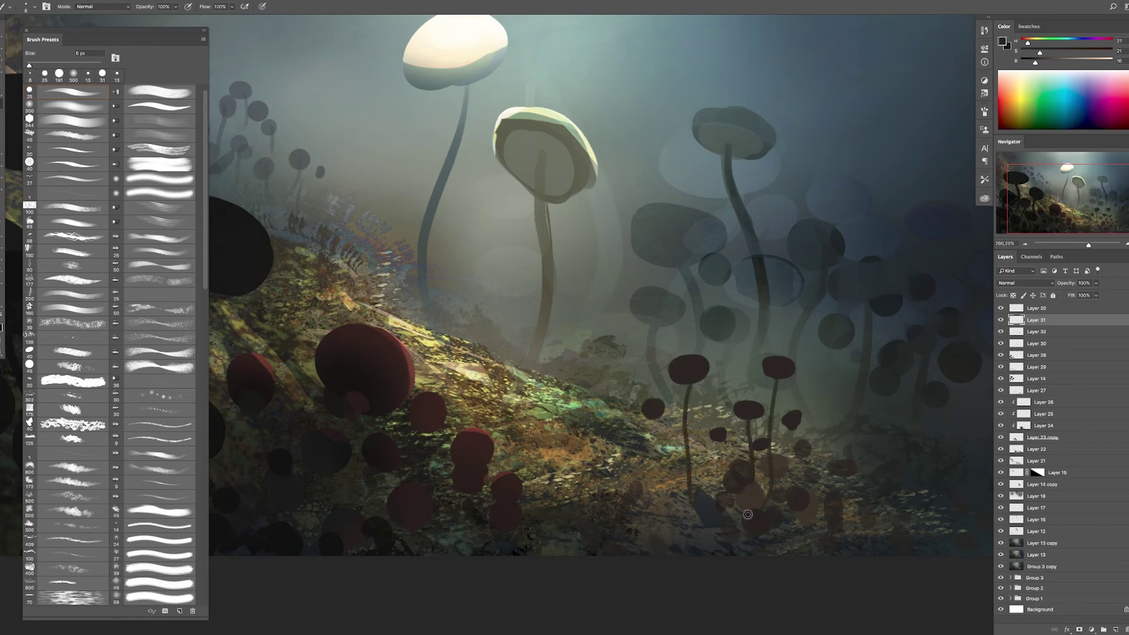
{"action": "left_click", "coordinate": [859, 267]}
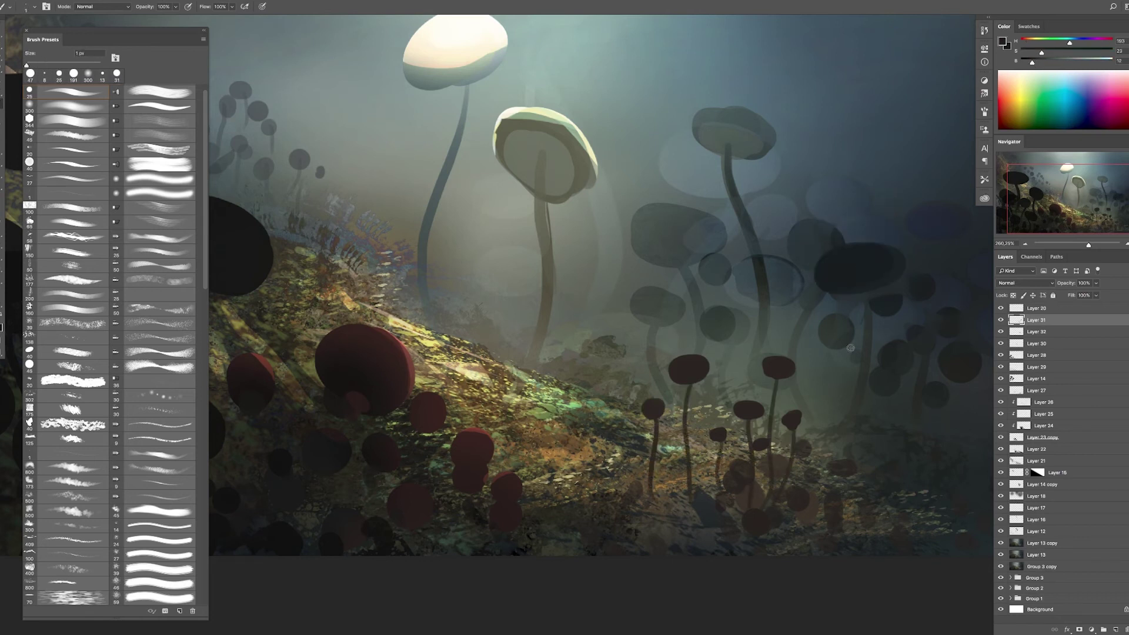
{"action": "scroll", "coordinate": [839, 469], "scroll_direction": "down", "scroll_amount": 5, "text": "alt"}
- Paint a dark brown tilted shape on the slope as the base for the small figure
{"action": "key", "text": "h"}
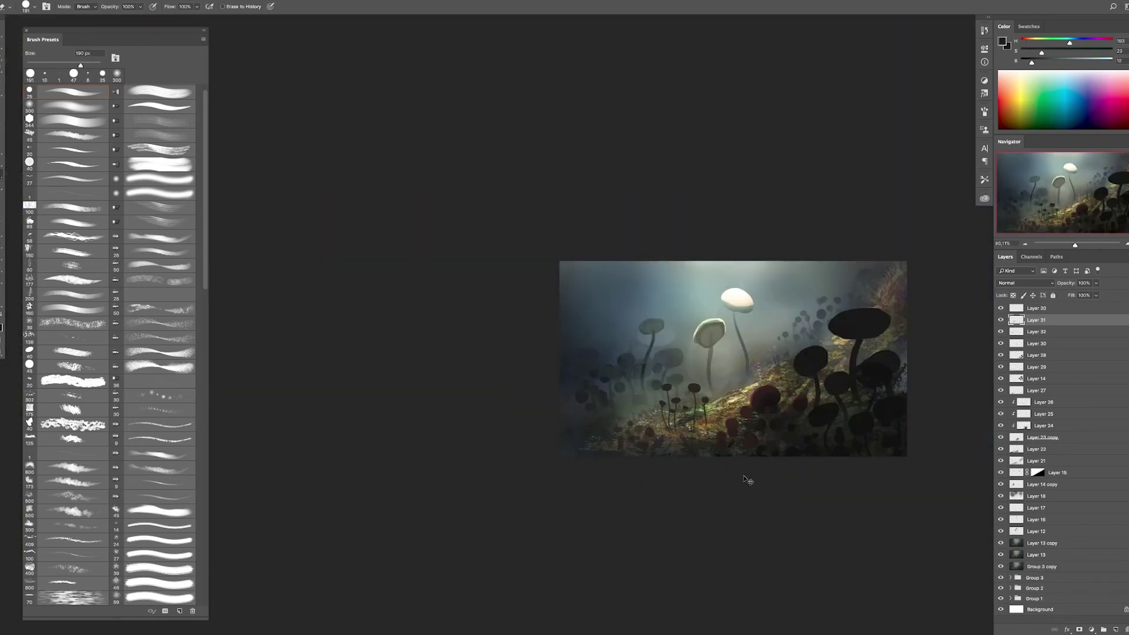
{"action": "scroll", "coordinate": [734, 395], "scroll_direction": "up", "scroll_amount": 5}
{"action": "left_click", "coordinate": [759, 341], "text": "alt"}
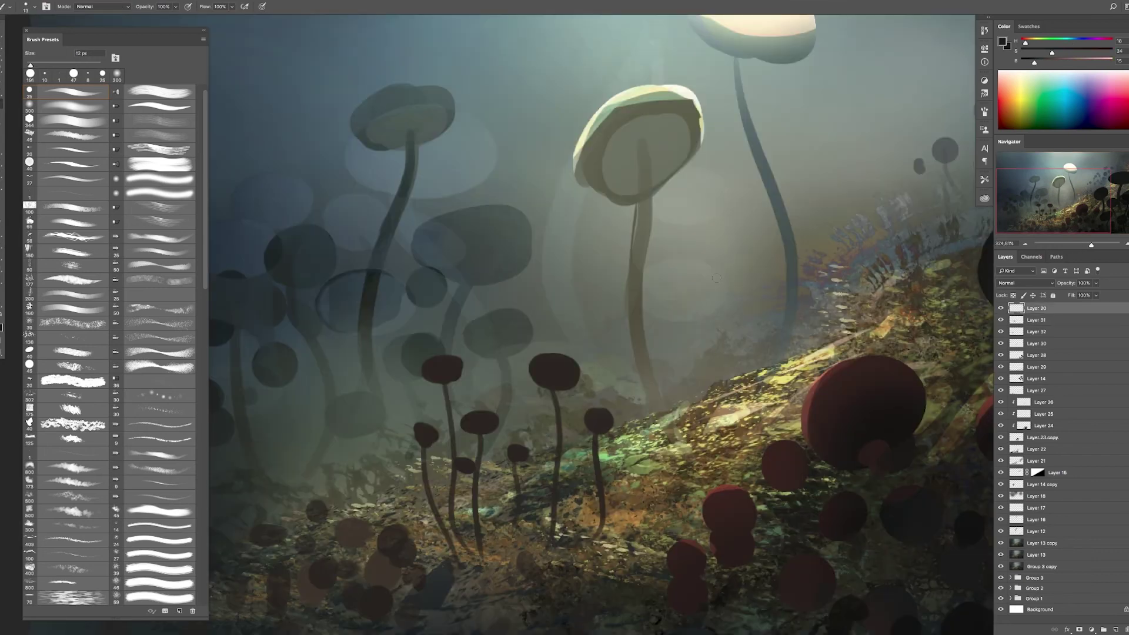
{"action": "left_click_drag", "start_coordinate": [732, 214], "coordinate": [746, 299]}
{"action": "key", "text": "ctrl+z"}
{"action": "mouse_move", "coordinate": [723, 254]}
{"action": "left_mouse_down"}
{"action": "mouse_move", "coordinate": [709, 319]}
{"action": "mouse_move", "coordinate": [723, 377]}
{"action": "left_mouse_up"}
{"action": "key", "text": "ctrl+z"}
{"action": "left_click_drag", "start_coordinate": [725, 247], "coordinate": [692, 389]}
{"action": "key", "text": "ctrl+z"}
- Alternate eraser and brush to shape the dark blob into a standing figure with head and body
{"action": "key", "text": "e"}
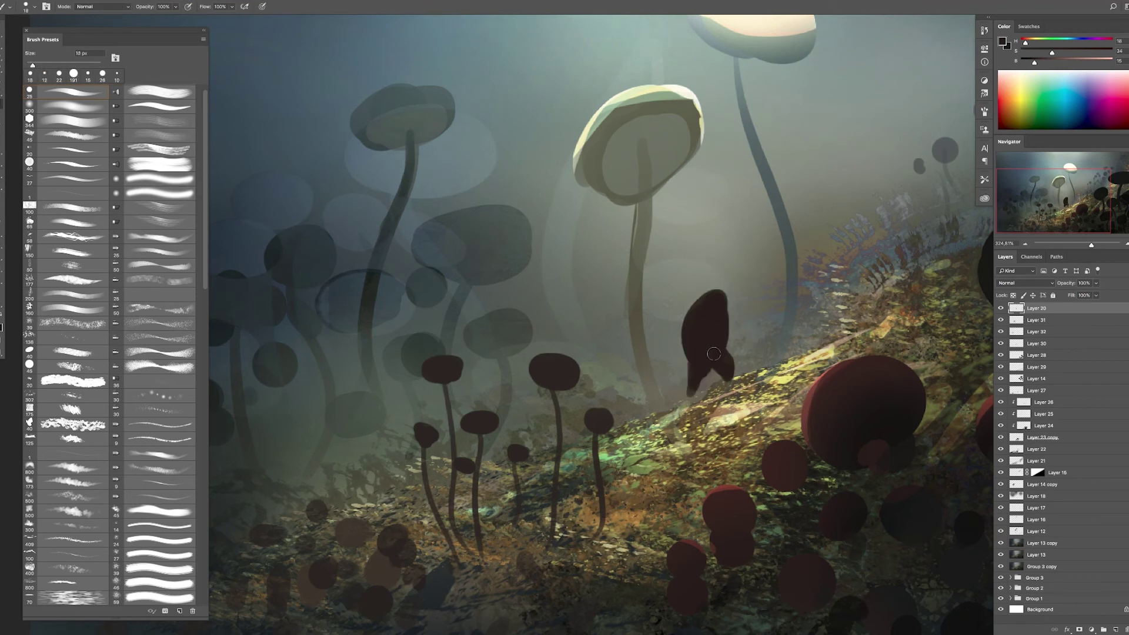
{"action": "mouse_move", "coordinate": [717, 291]}
{"action": "left_mouse_down"}
{"action": "mouse_move", "coordinate": [697, 341]}
{"action": "mouse_move", "coordinate": [708, 386]}
{"action": "left_mouse_up"}
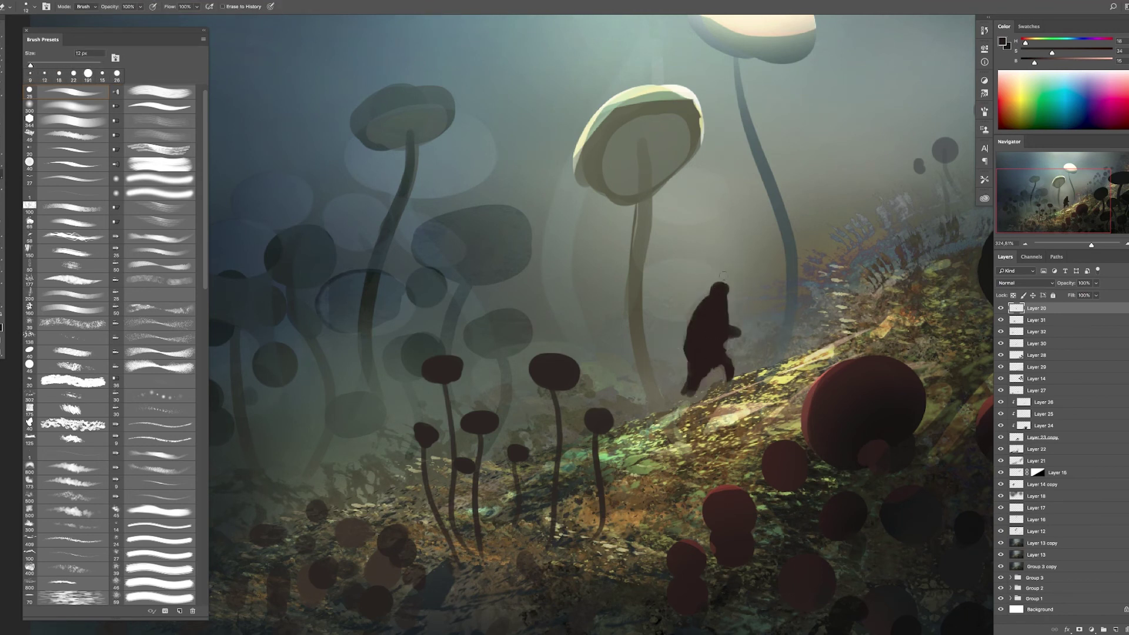
{"action": "key", "text": "ctrl+minus"}
{"action": "key", "text": "ctrl+minus"}
{"action": "key", "text": "ctrl+plus"}
{"action": "key", "text": "b"}
{"action": "mouse_move", "coordinate": [750, 280]}
{"action": "left_mouse_down"}
{"action": "mouse_move", "coordinate": [767, 338]}
{"action": "mouse_move", "coordinate": [735, 299]}
{"action": "left_mouse_up"}
{"action": "key", "text": "e"}
{"action": "key", "text": "b"}
{"action": "key", "text": "e"}
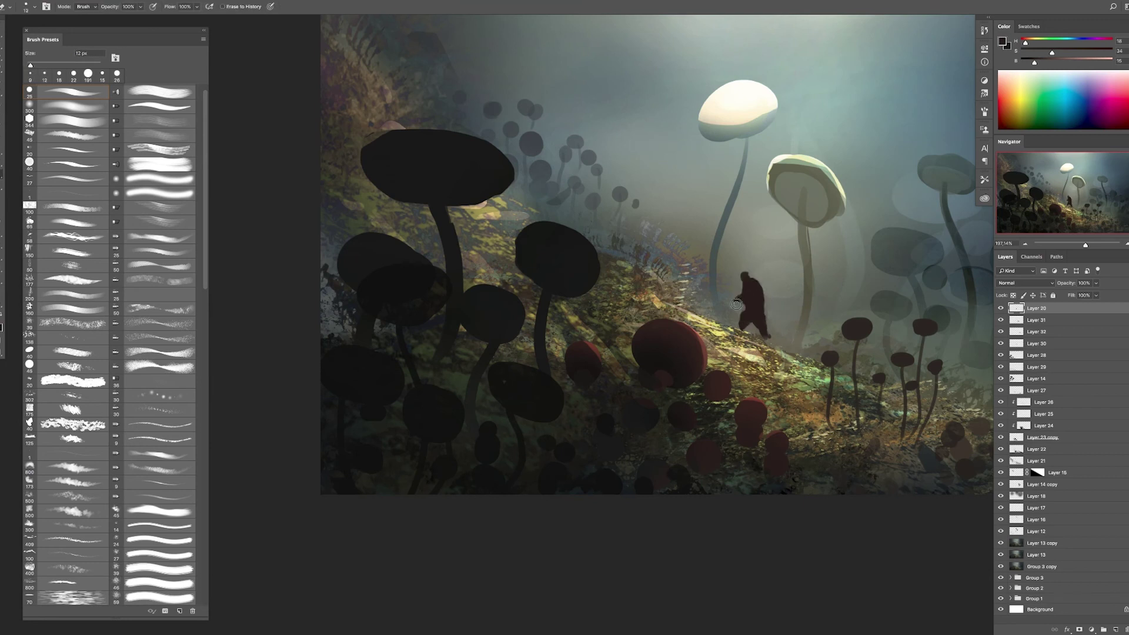
{"action": "key", "text": "b"}
{"action": "scroll", "coordinate": [737, 360], "scroll_direction": "down", "scroll_amount": 5}
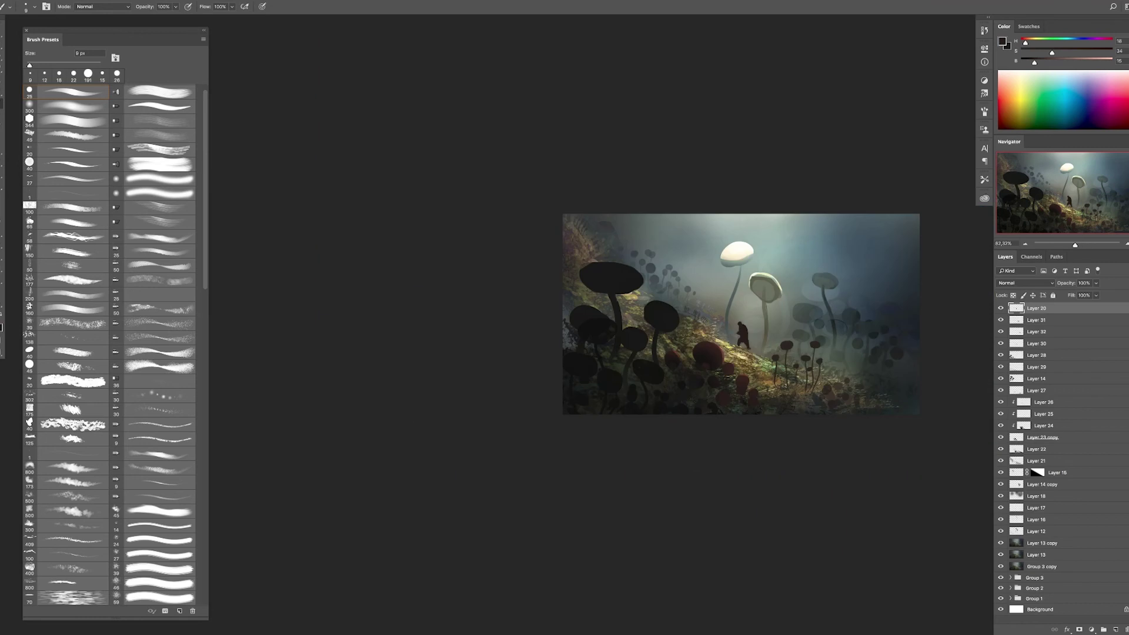
- History-erase dark mushroom silhouettes back into the lower right on Layer 28, then add a layer above Layer 13 copy
{"action": "left_click", "coordinate": [1029, 355]}
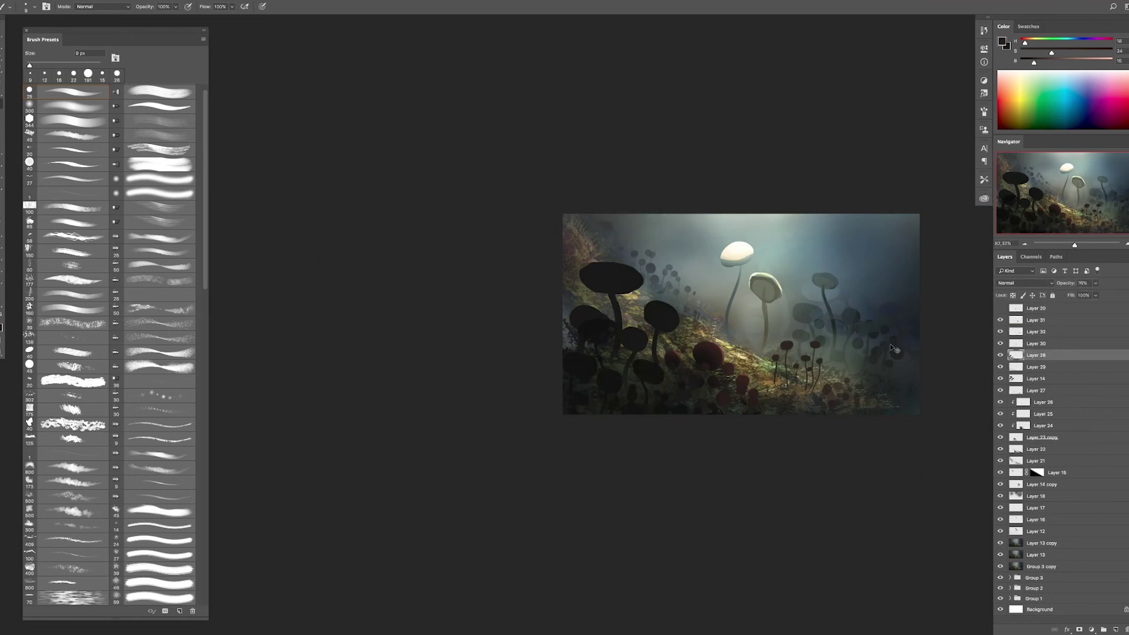
{"action": "key", "text": "e"}
{"action": "mouse_move", "coordinate": [885, 344]}
{"action": "left_mouse_down"}
{"action": "mouse_move", "coordinate": [895, 393]}
{"action": "mouse_move", "coordinate": [968, 340]}
{"action": "left_mouse_up"}
{"action": "key", "text": "ctrl+shift+h"}
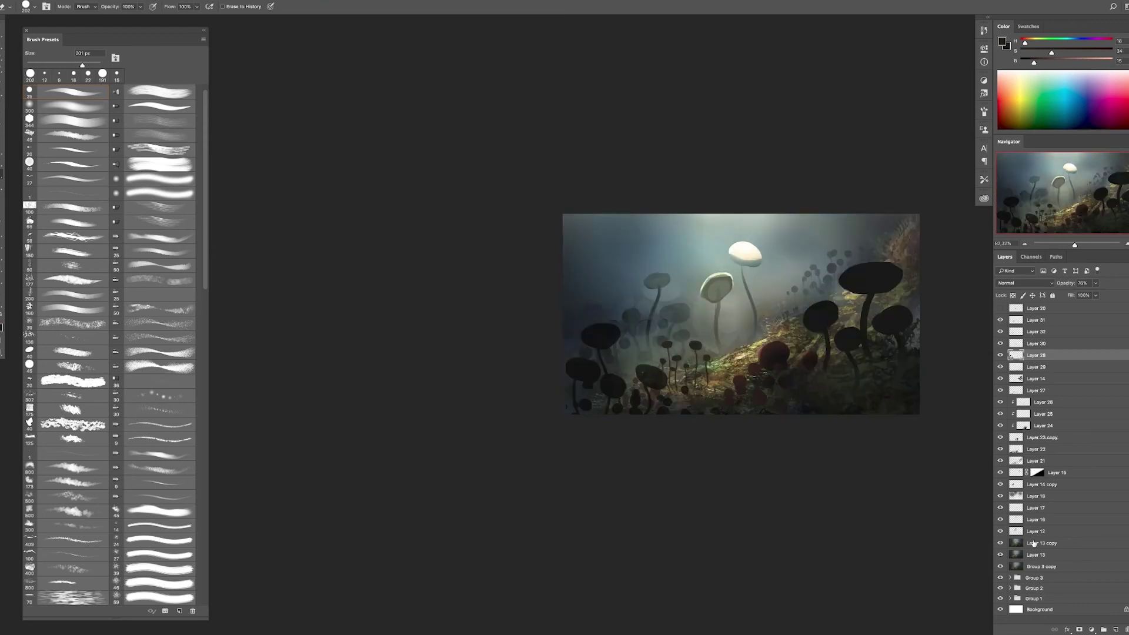
{"action": "left_click", "coordinate": [1034, 543]}
{"action": "key", "text": "ctrl+shift+alt+n"}
{"action": "key", "text": "b"}
{"action": "left_click", "coordinate": [613, 252], "text": "alt"}
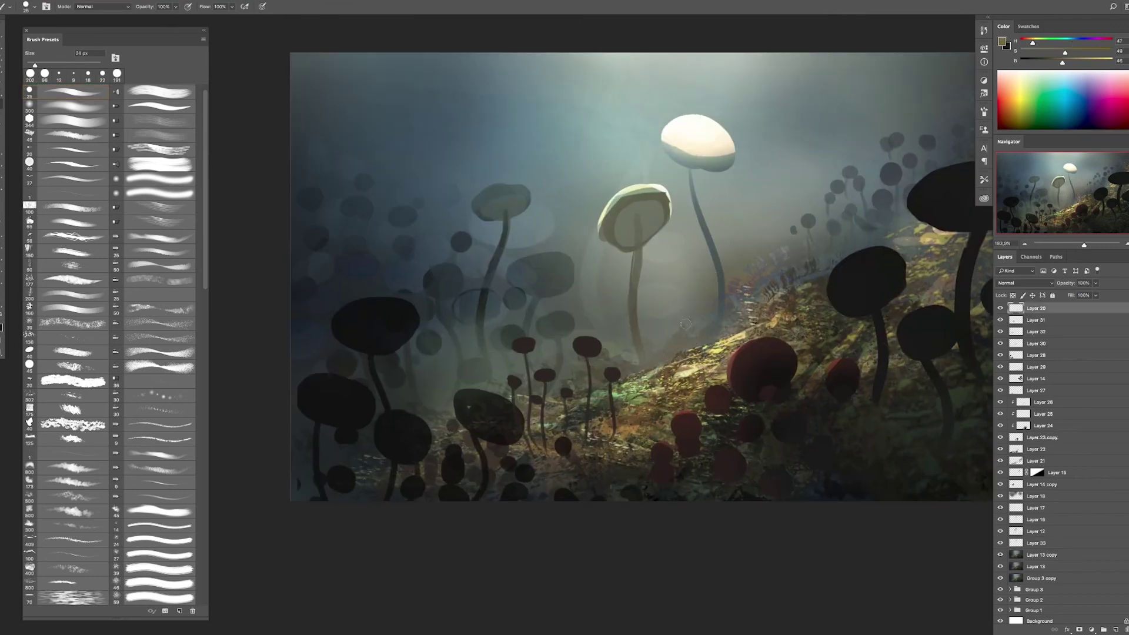
- Paint an orange-brown blob near the mushroom stems and erase it into a small walking figure
{"action": "left_click_drag", "start_coordinate": [682, 341], "coordinate": [688, 300]}
{"action": "scroll", "coordinate": [688, 318], "scroll_direction": "up", "scroll_amount": 5}
{"action": "key", "text": "e"}
{"action": "left_click_drag", "start_coordinate": [31, 55], "coordinate": [12, 55]}
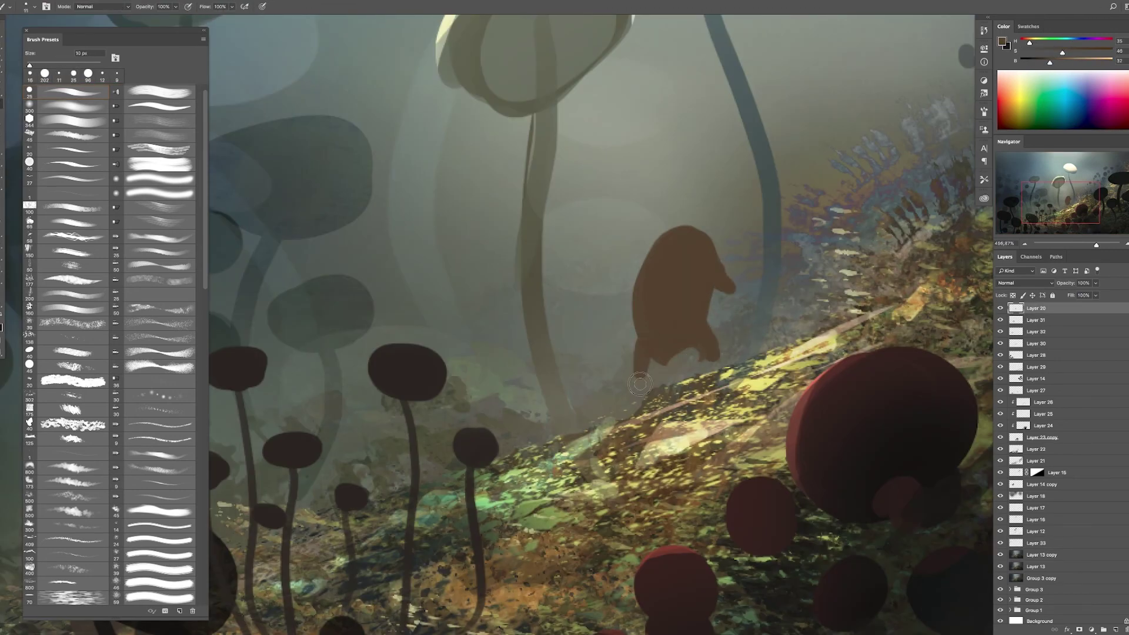
{"action": "left_click_drag", "start_coordinate": [641, 389], "coordinate": [718, 341]}
{"action": "left_click_drag", "start_coordinate": [676, 259], "coordinate": [705, 206]}
{"action": "left_click_drag", "start_coordinate": [707, 291], "coordinate": [664, 232]}
{"action": "key", "text": "b"}
{"action": "left_click_drag", "start_coordinate": [633, 406], "coordinate": [688, 347]}
{"action": "scroll", "coordinate": [638, 246], "scroll_direction": "down", "scroll_amount": 5}
{"action": "scroll", "coordinate": [637, 246], "scroll_direction": "up", "scroll_amount": 5}
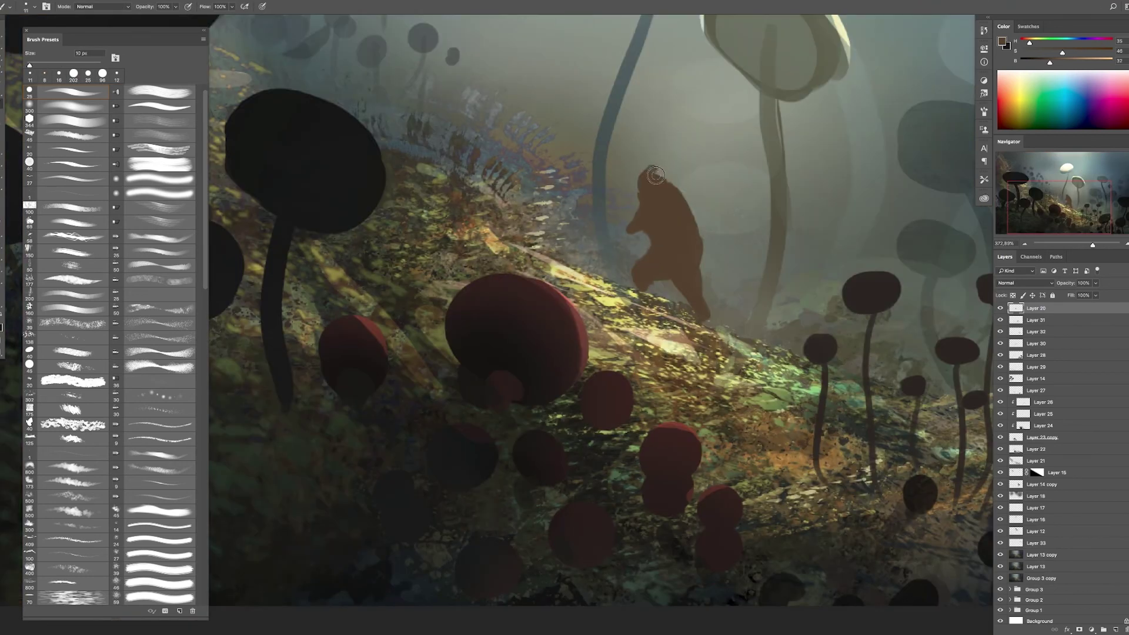
- Paint a thin staff beside the figure and add a new layer using orange for its light
{"action": "left_click_drag", "start_coordinate": [625, 306], "coordinate": [629, 135]}
{"action": "key", "text": "e"}
{"action": "key", "text": "ctrl+shift+alt+n"}
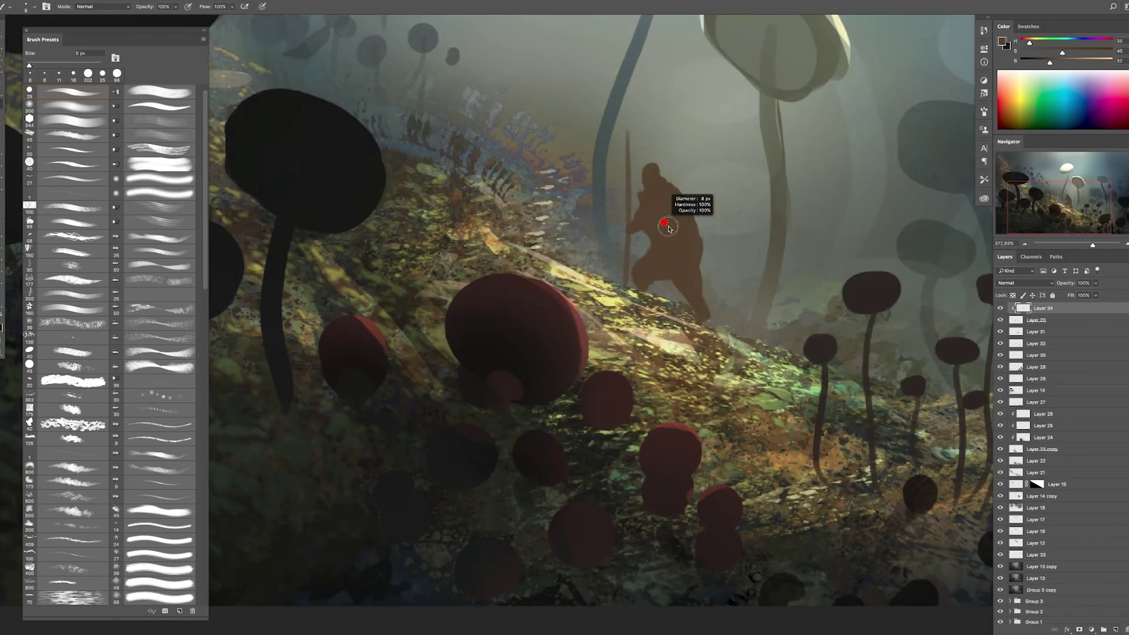
{"action": "key", "text": "b"}
{"action": "scroll", "coordinate": [647, 236], "scroll_direction": "down", "scroll_amount": 3}
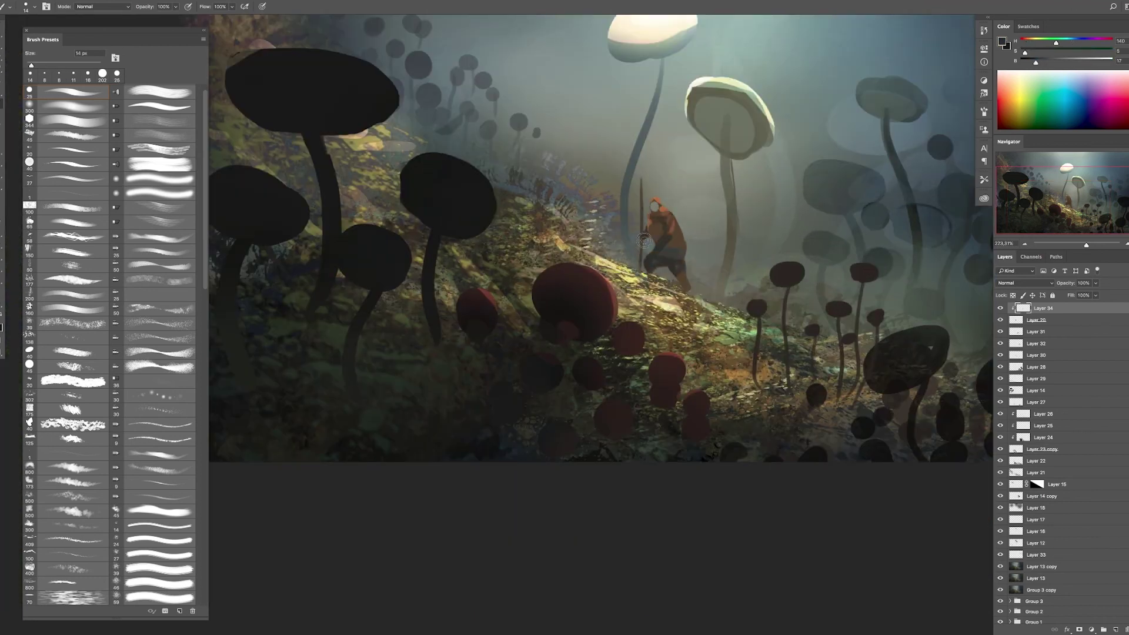
{"action": "scroll", "coordinate": [665, 228], "scroll_direction": "down", "scroll_amount": 5}
{"action": "scroll", "coordinate": [580, 258], "scroll_direction": "up", "scroll_amount": 7}
{"action": "left_click", "coordinate": [580, 259], "text": "alt"}
- Paint a dark hat on the figure on its own new layer
{"action": "left_click", "coordinate": [1116, 629]}
{"action": "left_click", "coordinate": [582, 247], "text": "alt"}
{"action": "left_click_drag", "start_coordinate": [565, 244], "coordinate": [594, 247]}
{"action": "scroll", "coordinate": [507, 330], "scroll_direction": "down", "scroll_amount": 4}
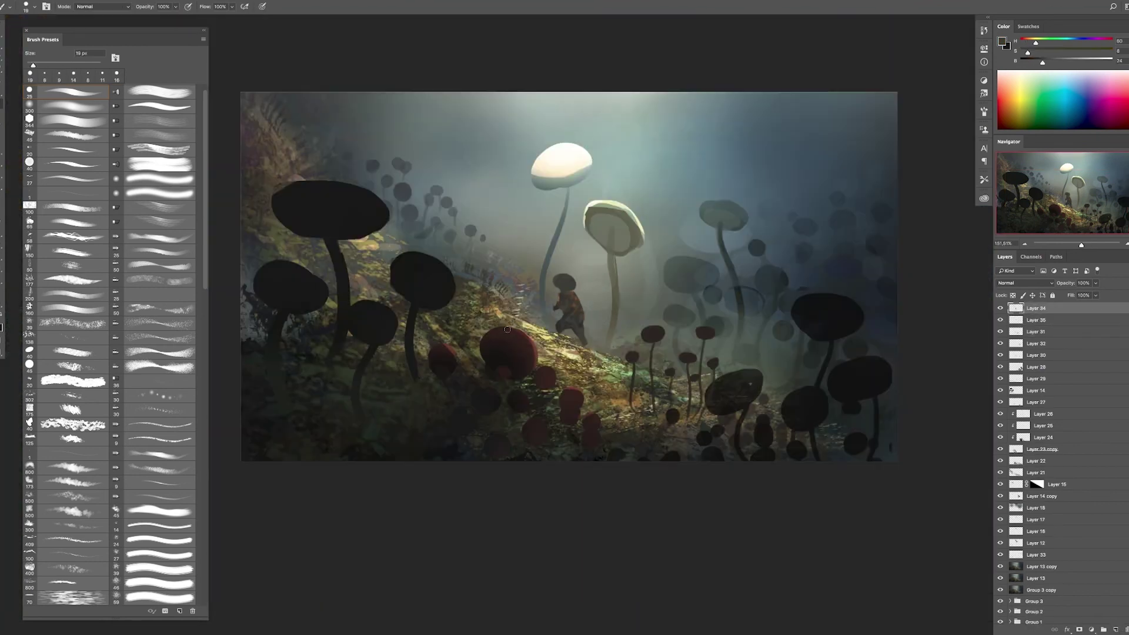
{"action": "scroll", "coordinate": [574, 268], "scroll_direction": "up", "scroll_amount": 4}
- Add a top layer clipped to the one below and set it to Color Dodge
{"action": "key", "text": "ctrl+shift+alt+n"}
{"action": "left_click", "coordinate": [1019, 310], "text": "alt"}
{"action": "key", "text": "shift+alt+d"}
{"action": "scroll", "coordinate": [531, 265], "scroll_direction": "up", "scroll_amount": 6}
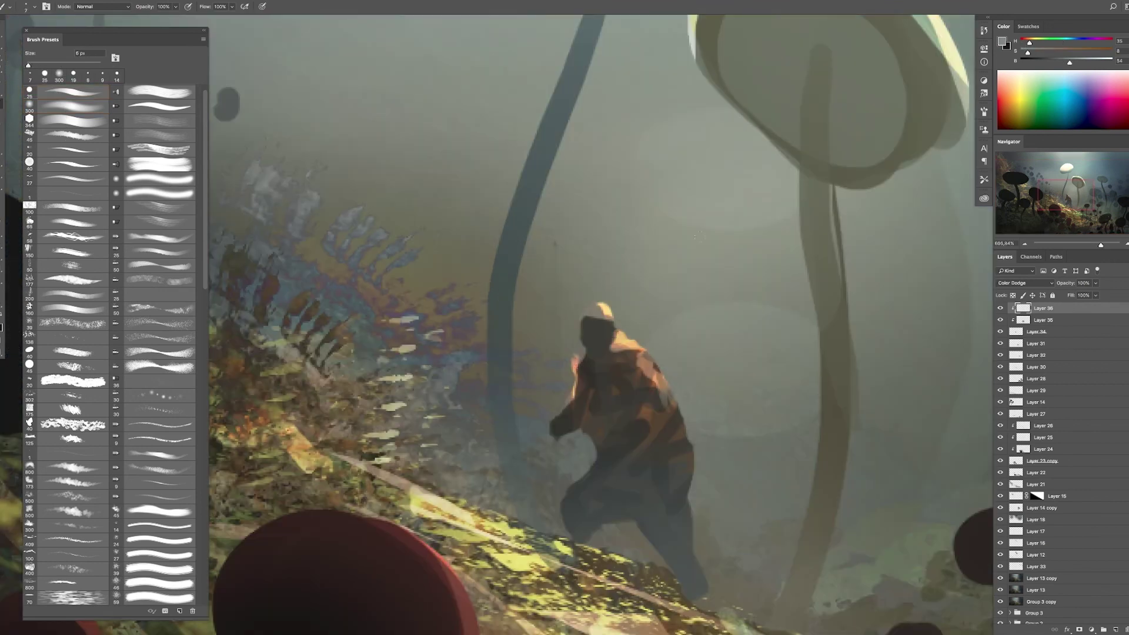
{"action": "scroll", "coordinate": [650, 349], "scroll_direction": "down", "scroll_amount": 7}
{"action": "scroll", "coordinate": [635, 423], "scroll_direction": "down", "scroll_amount": 5}
- Group the walker's layers, then paint a dark brown oval body under the glowing mushroom
{"action": "key", "text": "ctrl+g"}
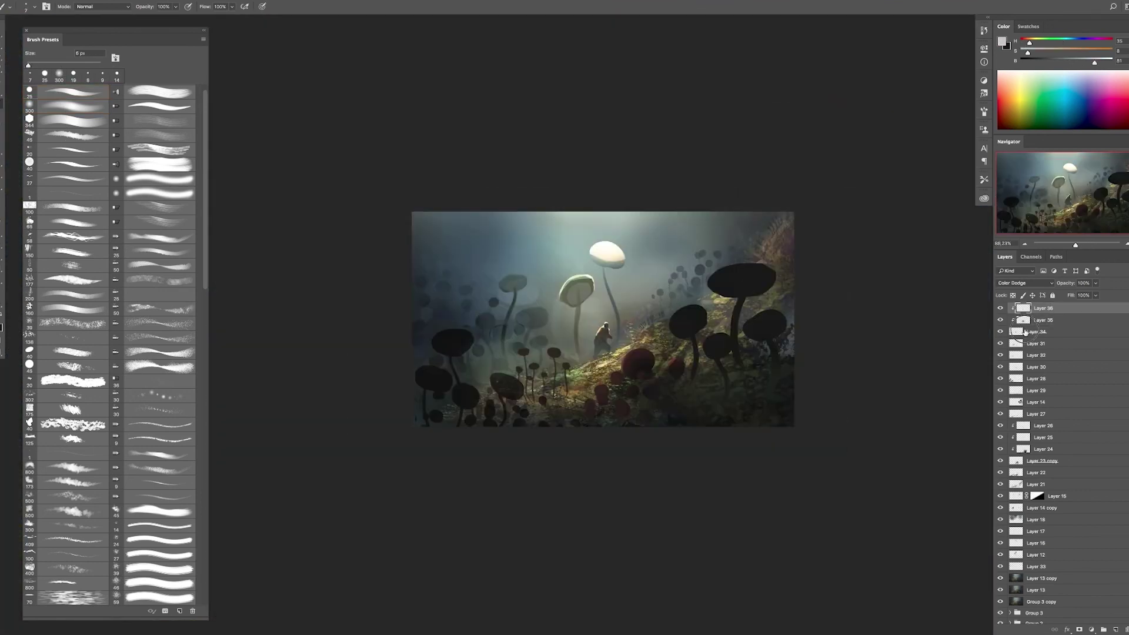
{"action": "key", "text": "ctrl+shift+n"}
{"action": "scroll", "coordinate": [647, 318], "scroll_direction": "up", "scroll_amount": 2}
{"action": "left_click_drag", "start_coordinate": [662, 247], "coordinate": [662, 320]}
{"action": "left_click_drag", "start_coordinate": [662, 282], "coordinate": [585, 332]}
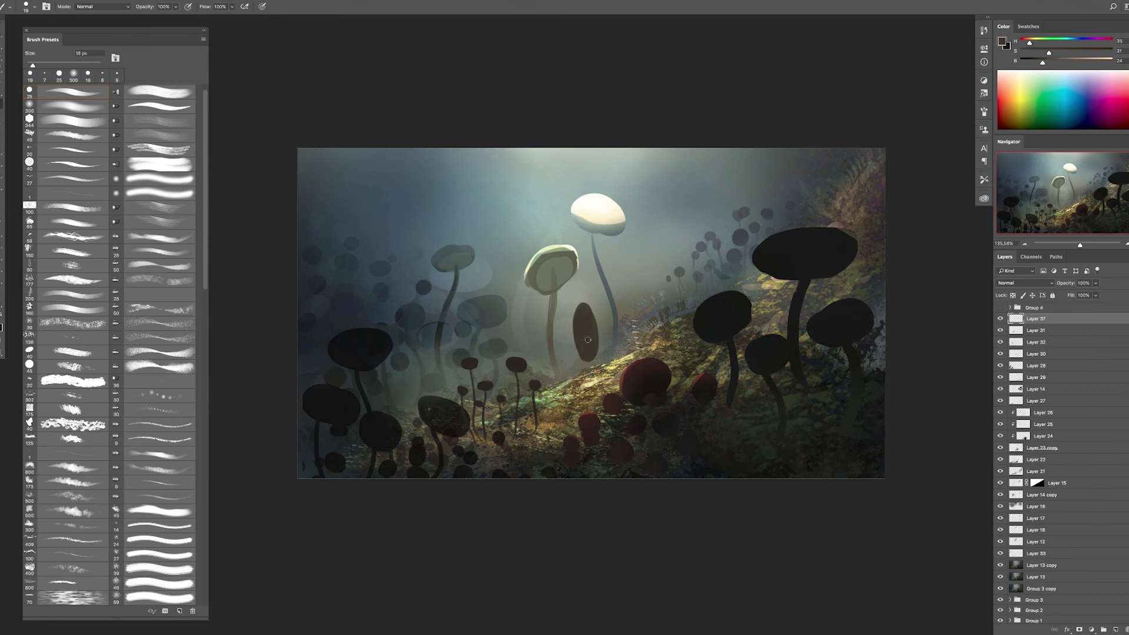
{"action": "scroll", "coordinate": [574, 333], "scroll_direction": "up", "scroll_amount": 2}
- Add a head, tall staff and light grey face, plus clipped Layer 38 in darker olive
{"action": "left_click_drag", "start_coordinate": [562, 289], "coordinate": [568, 280]}
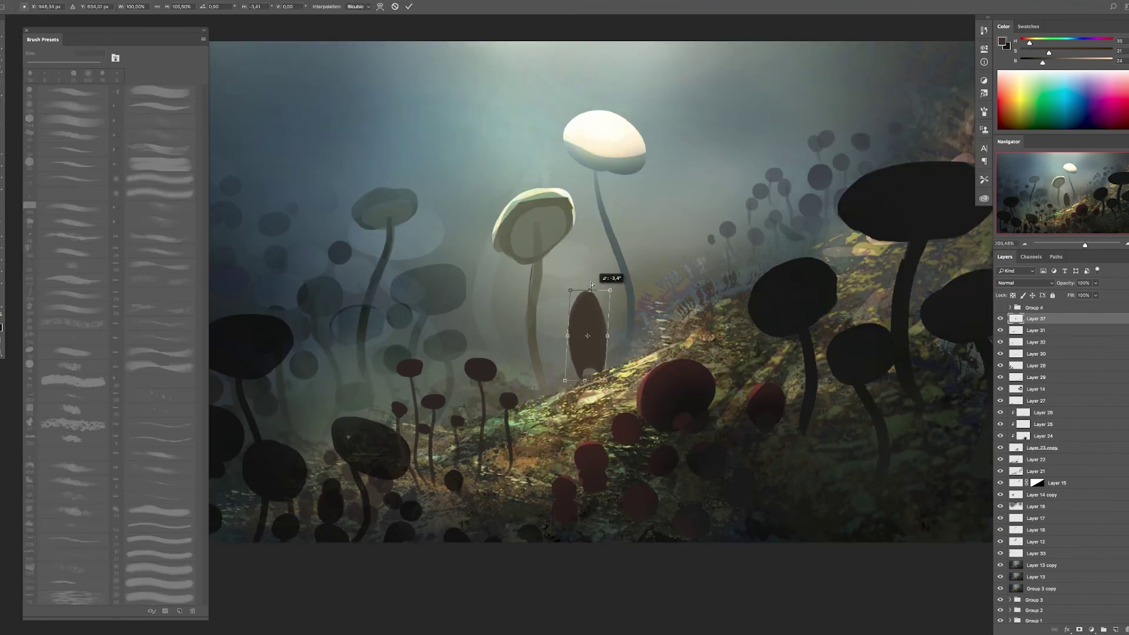
{"action": "scroll", "coordinate": [568, 313], "scroll_direction": "up", "scroll_amount": 2}
{"action": "left_click_drag", "start_coordinate": [517, 216], "coordinate": [547, 412]}
{"action": "left_click", "coordinate": [580, 210], "text": "alt"}
{"action": "left_click", "coordinate": [560, 268]}
{"action": "scroll", "coordinate": [560, 267], "scroll_direction": "down", "scroll_amount": 3}
{"action": "left_click", "coordinate": [1116, 630]}
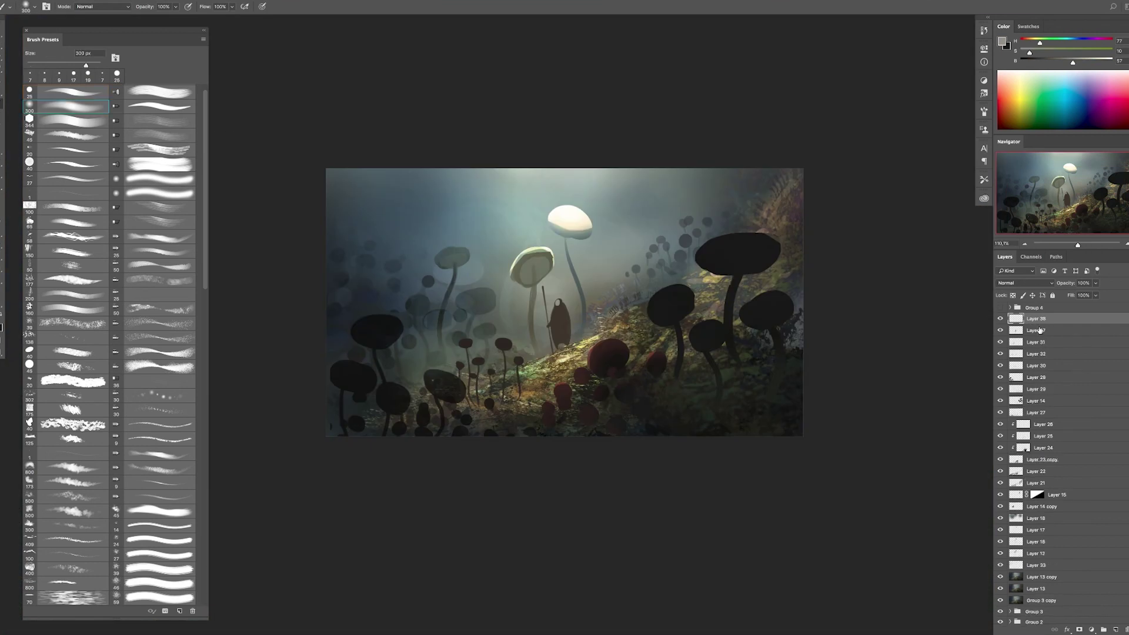
{"action": "left_click", "coordinate": [1040, 329], "text": "alt"}
{"action": "left_click", "coordinate": [609, 306], "text": "alt"}
- Paint a glow on the hood on a clipped Color Dodge layer, then add a dark blue-grey clipped layer
{"action": "left_click", "coordinate": [1117, 630]}
{"action": "key", "text": "ctrl+alt+g"}
{"action": "left_click", "coordinate": [1027, 283]}
{"action": "left_click", "coordinate": [1024, 333]}
{"action": "left_click", "coordinate": [29, 91]}
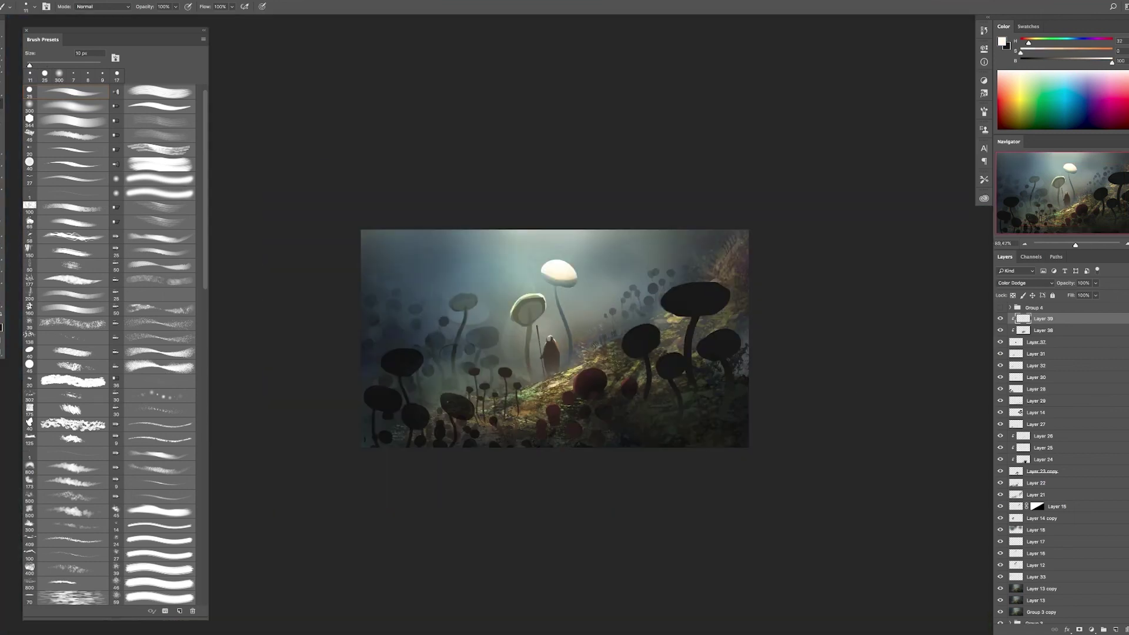
{"action": "left_click_drag", "start_coordinate": [575, 312], "coordinate": [588, 315]}
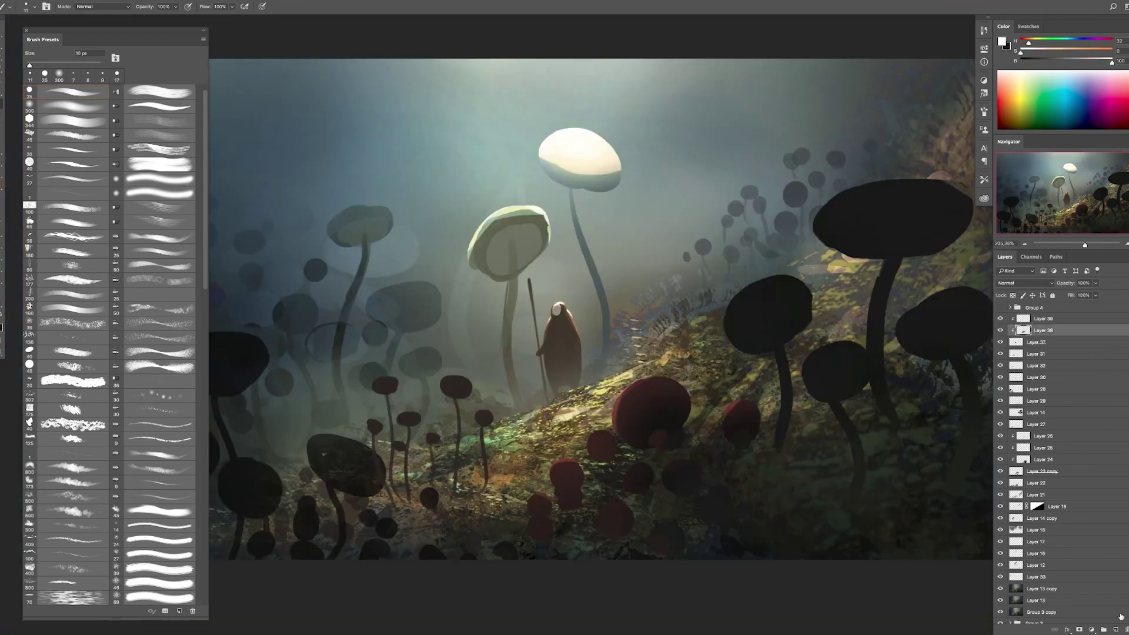
{"action": "key", "text": "ctrl+shift+alt+n"}
{"action": "left_click", "coordinate": [612, 312], "text": "alt"}
- Group the hooded figure's layers, stamp a merged copy, hide Group 5, and save the file
{"action": "key", "text": "ctrl+minus"}
{"action": "key", "text": "ctrl+minus"}
{"action": "key", "text": "ctrl+minus"}
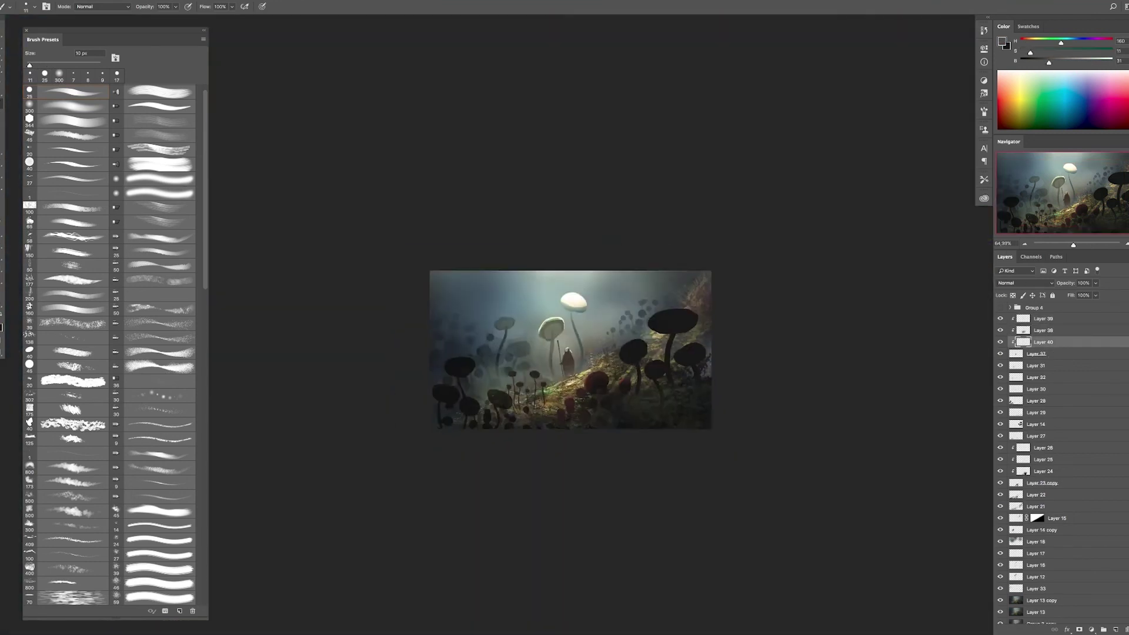
{"action": "key", "text": "ctrl+plus"}
{"action": "left_click", "coordinate": [1035, 354], "text": "shift"}
{"action": "key", "text": "ctrl+g"}
{"action": "key", "text": "ctrl+alt+e"}
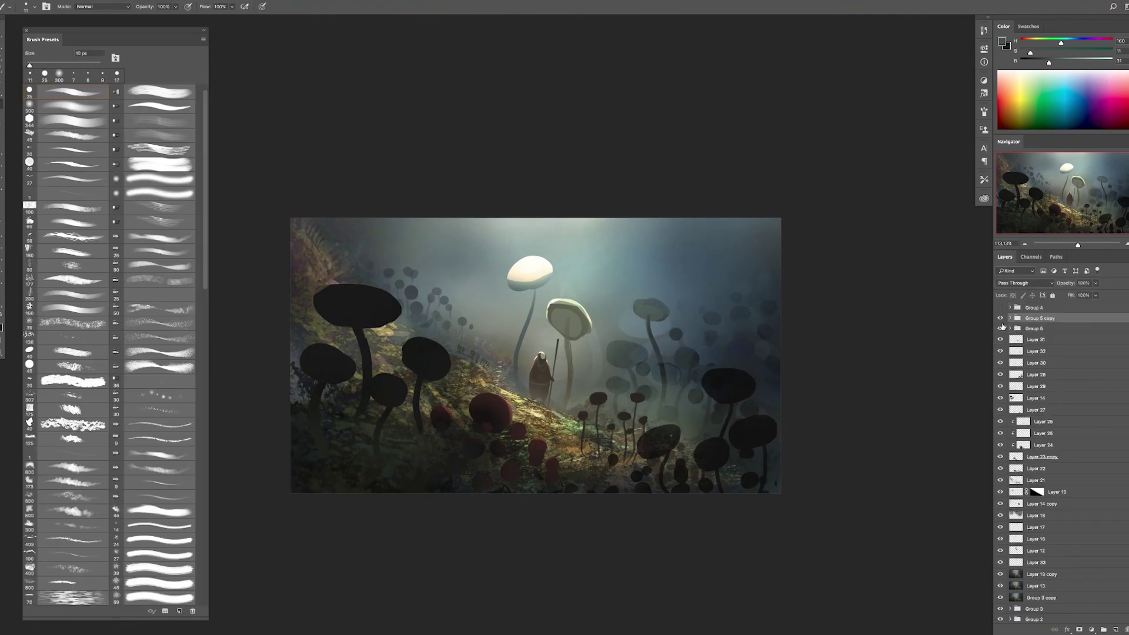
{"action": "key", "text": "ctrl+minus"}
{"action": "key", "text": "ctrl+minus"}
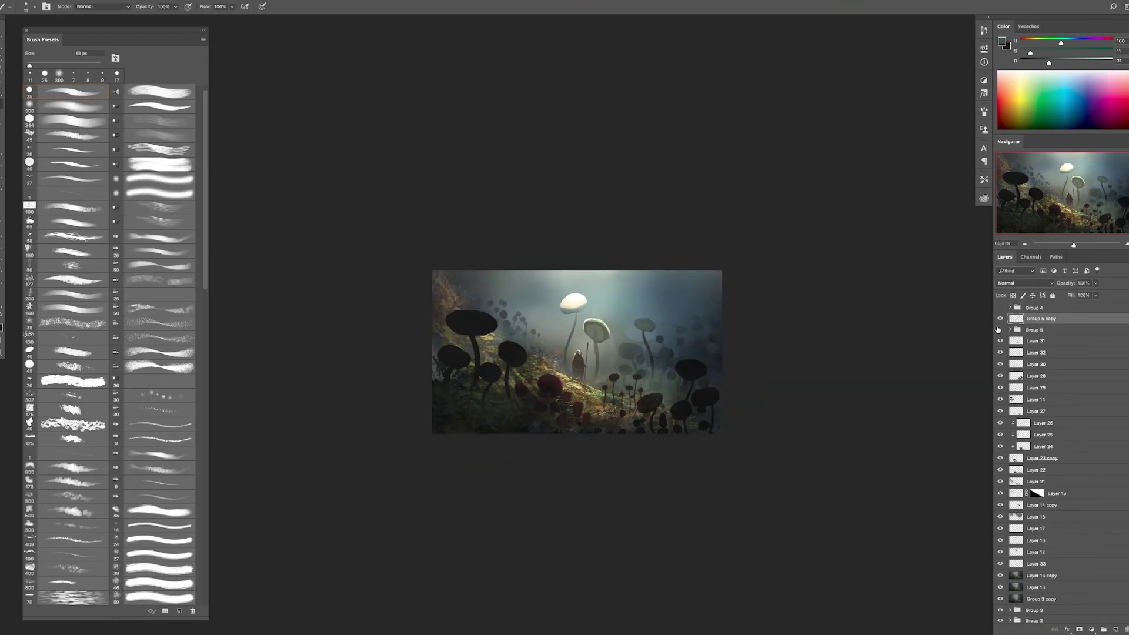
{"action": "left_click", "coordinate": [1001, 330]}
{"action": "key", "text": "ctrl+shift+s"}
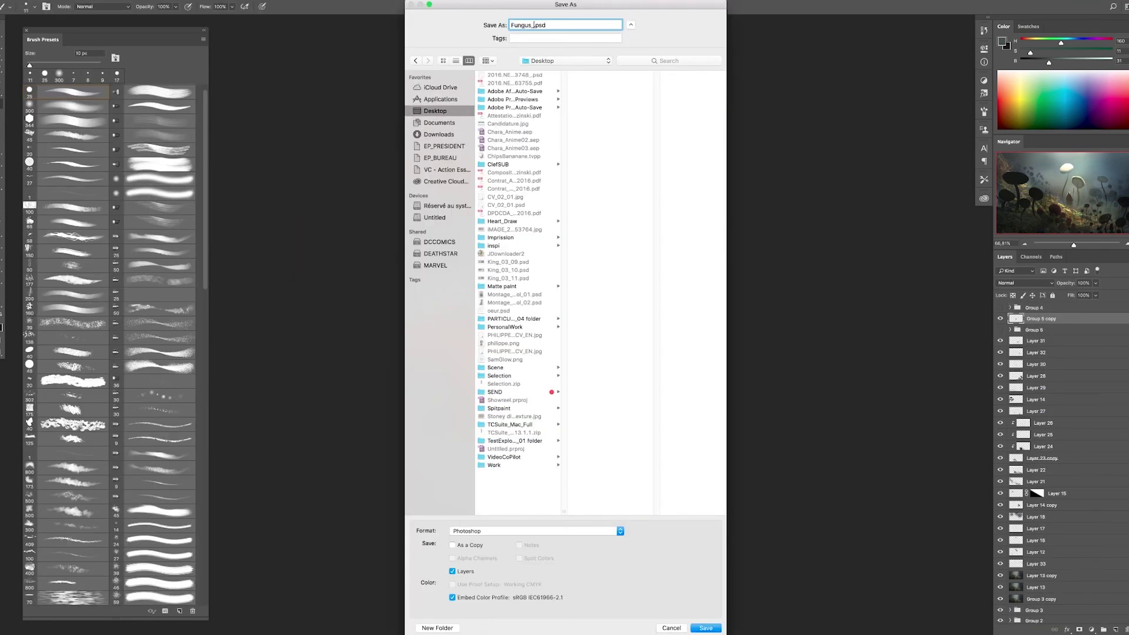
{"action": "key", "text": "Return"}
- Darken the painting's upper right with a gradient on a new Multiply layer, resetting colours to black
{"action": "key", "text": "ctrl+shift+alt+n"}
{"action": "key", "text": "shift+alt+m"}
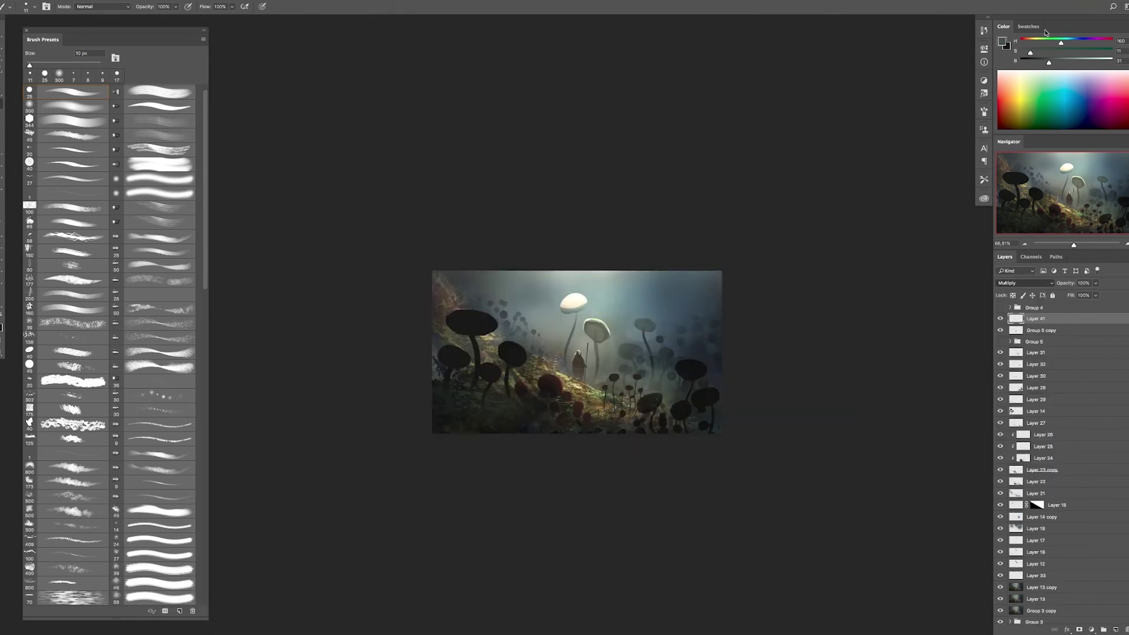
{"action": "key", "text": "g"}
{"action": "left_click_drag", "start_coordinate": [706, 274], "coordinate": [612, 342]}
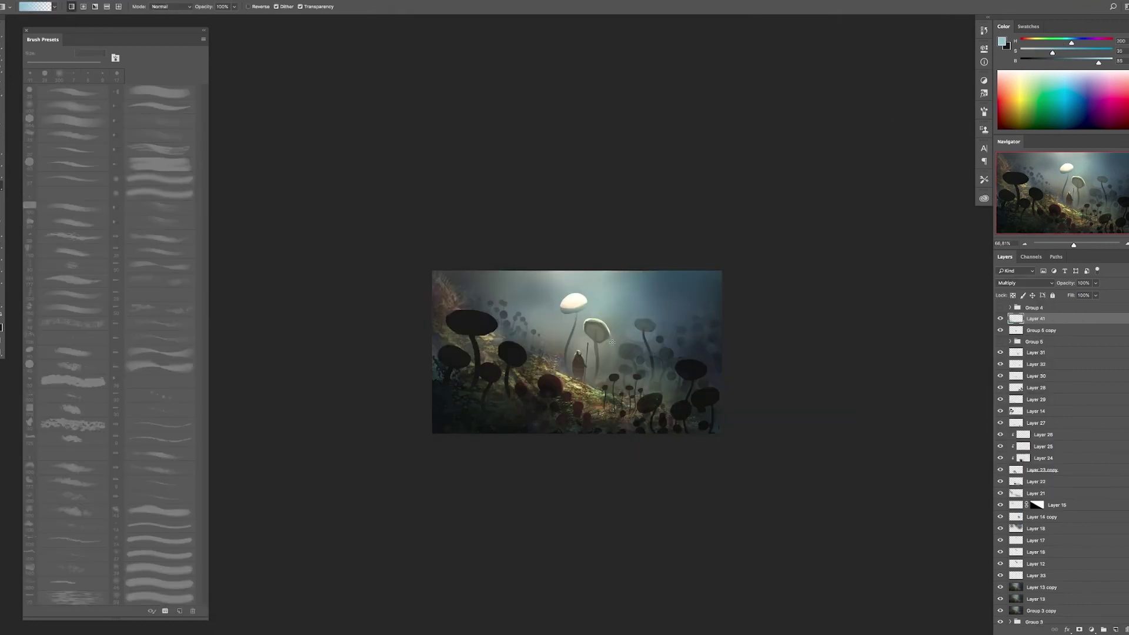
{"action": "left_click", "coordinate": [1016, 494], "text": "ctrl"}
{"action": "key", "text": "d"}
- Open and close Export for Web, then lasso an area near the lower-left mushrooms on new Layer 42
{"action": "key", "text": "ctrl+alt+shift+s"}
{"action": "left_click", "coordinate": [633, 428]}
{"action": "key", "text": "b"}
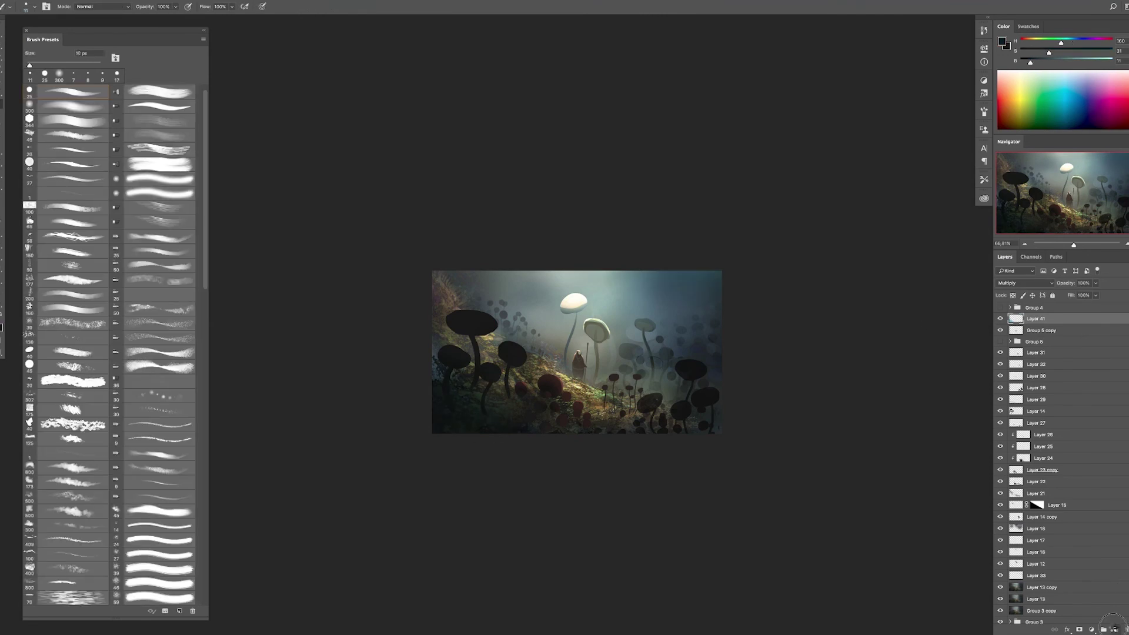
{"action": "left_click", "coordinate": [1115, 628]}
{"action": "left_click", "coordinate": [487, 416], "text": "alt"}
{"action": "key", "text": "l"}
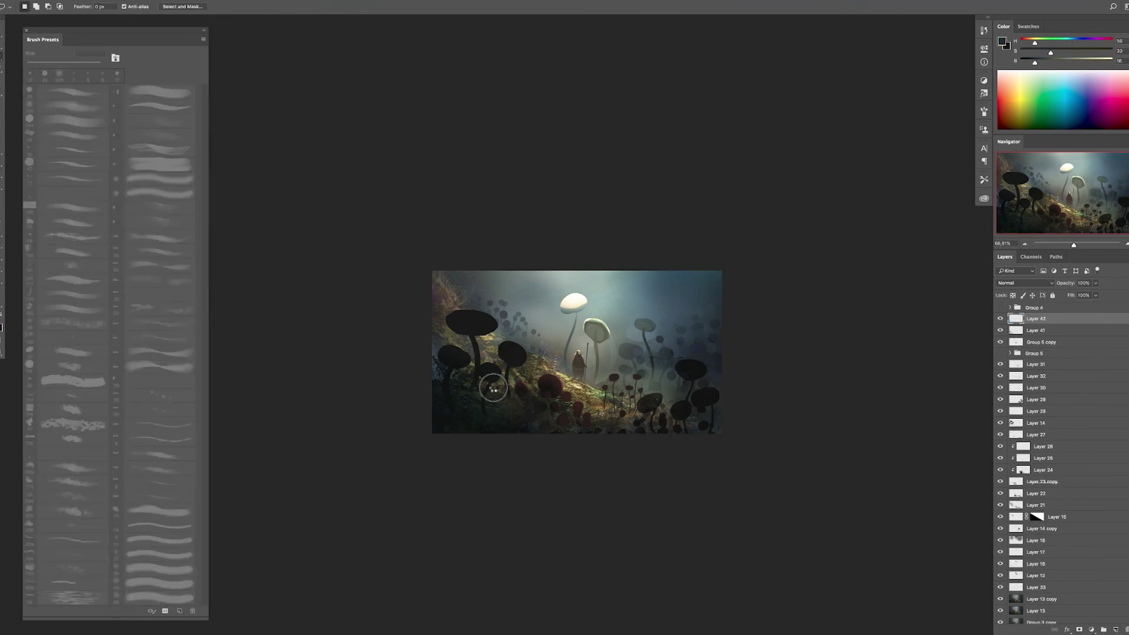
{"action": "left_click_drag", "start_coordinate": [459, 393], "coordinate": [456, 389]}
{"action": "key", "text": "b"}
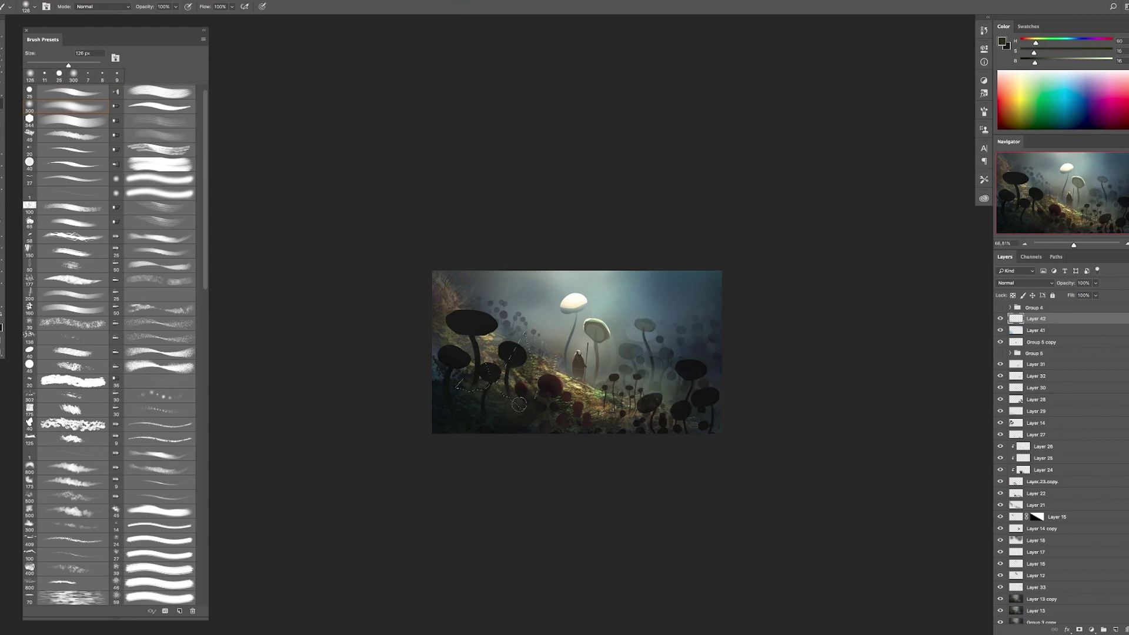